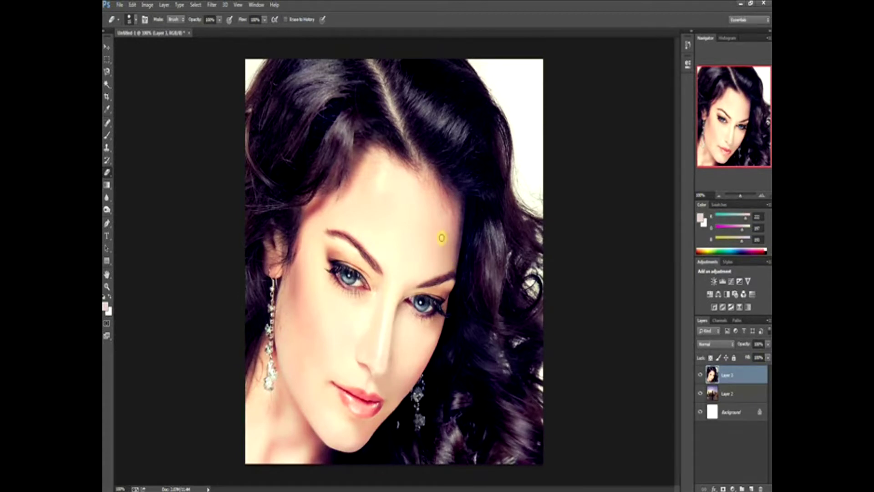
Step: Scale the portrait layer down proportionally to about 66% and move it within the canvas
left_click(107, 47)
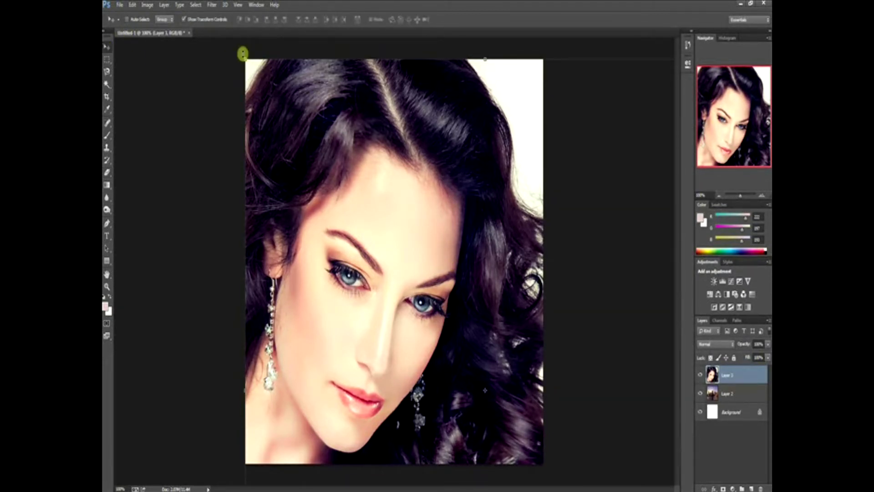
left_click_drag(247, 57, 269, 118)
left_click_drag(287, 151, 296, 113)
left_click(223, 20)
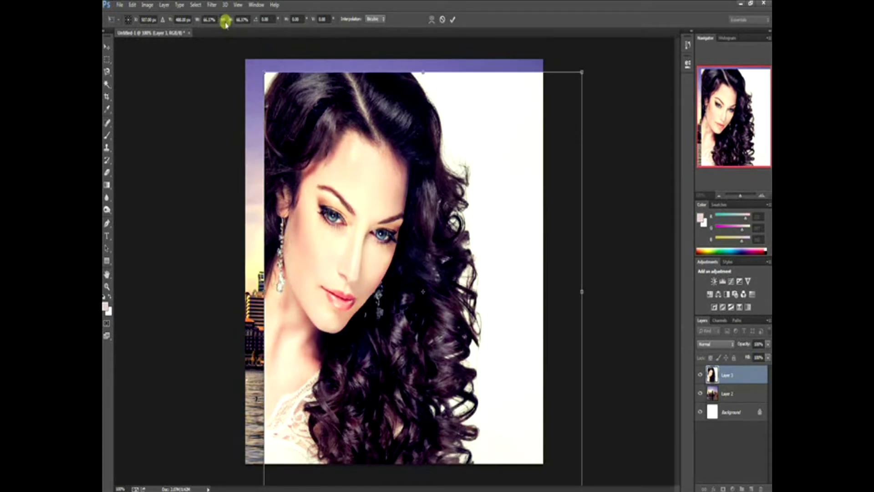
Step: Resize the portrait proportionally to about 69% and shift it down over the skyline
left_click_drag(263, 69, 249, 50)
left_click_drag(289, 99, 324, 115)
left_click_drag(284, 71, 269, 53)
mouse_move(316, 125)
left_mouse_down()
mouse_move(332, 143)
mouse_move(311, 139)
left_mouse_up()
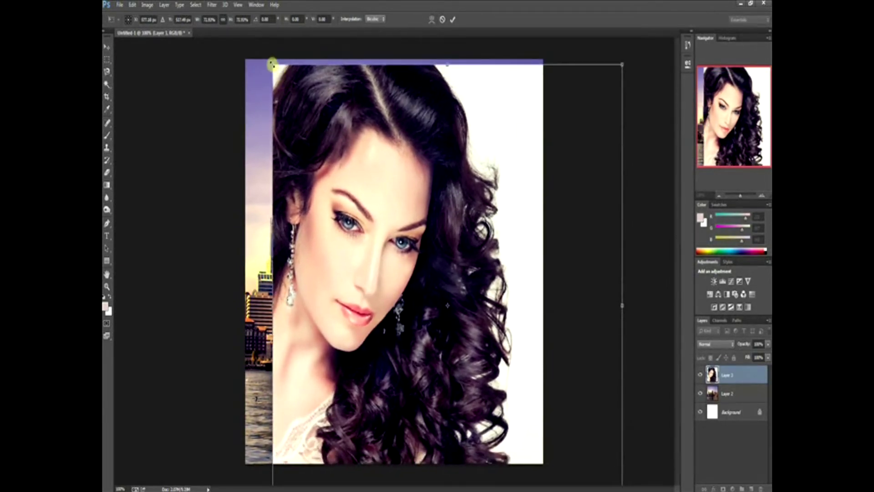
left_click_drag(274, 66, 281, 73)
left_click_drag(308, 122, 301, 84)
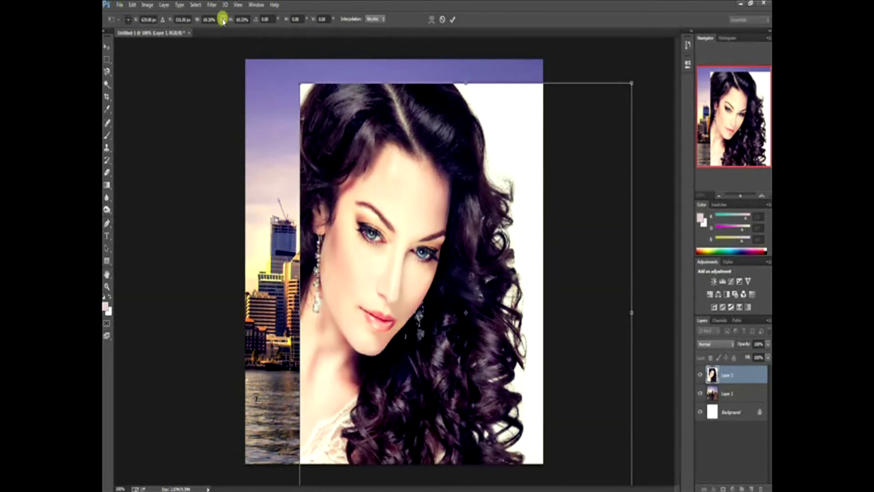
Step: Fit the portrait to the canvas's left and top edges at about 64% scale, covering the skyline completely, and apply the transform
left_click_drag(301, 83, 315, 107)
left_click(222, 19)
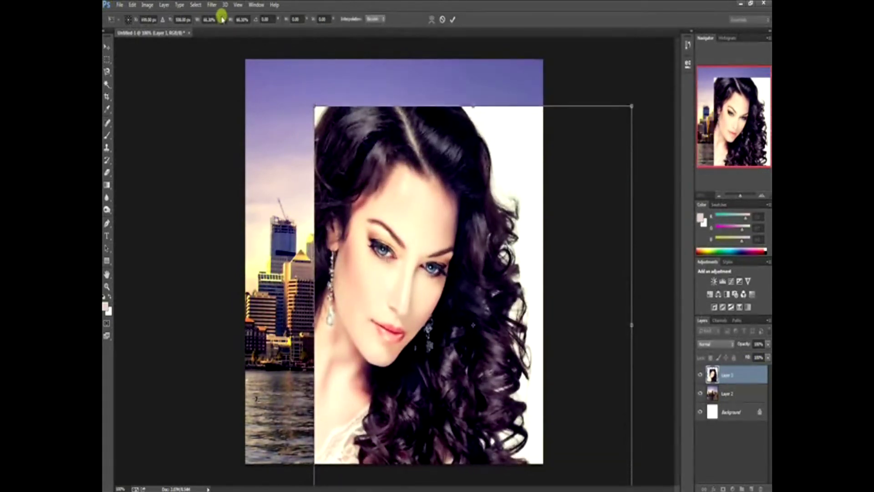
left_click_drag(314, 103, 275, 95)
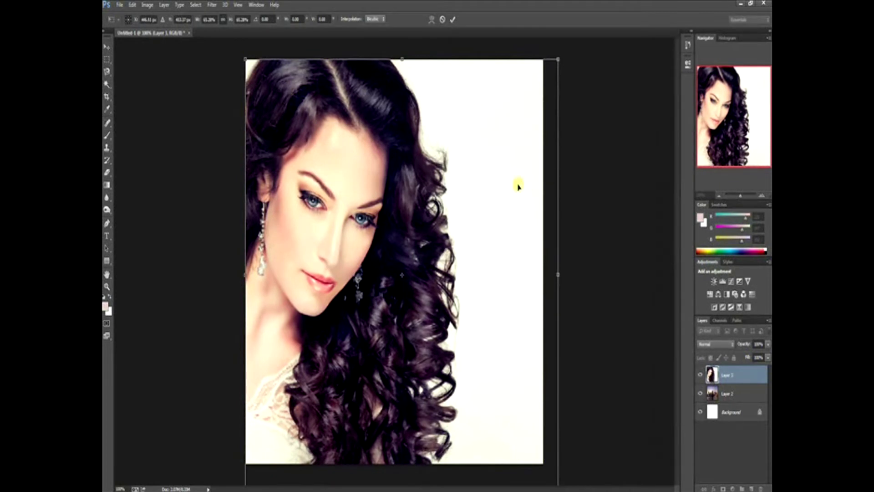
left_click_drag(557, 75, 540, 72)
left_click_drag(477, 131, 474, 107)
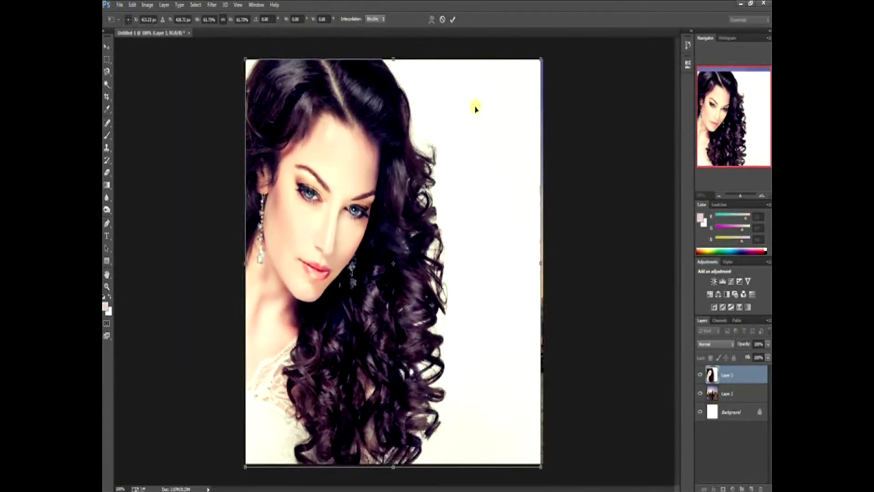
left_click_drag(539, 467, 555, 471)
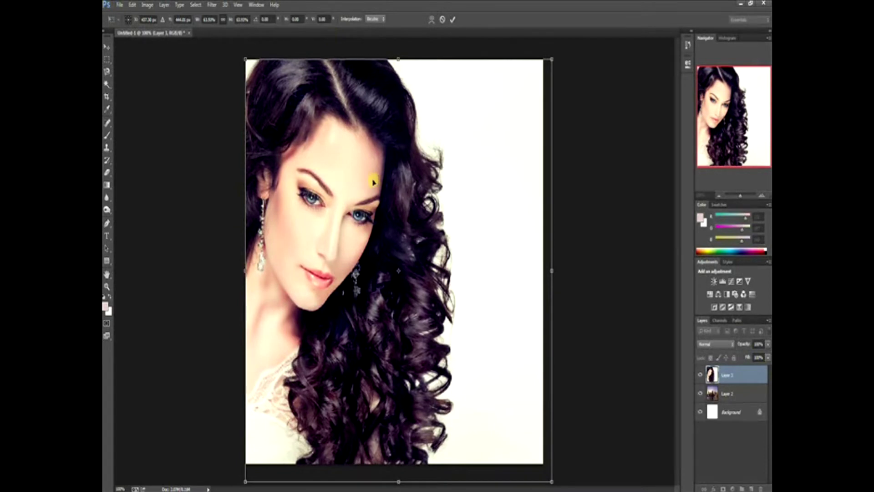
left_click(107, 47)
key("Return")
Step: Toggle the portrait layer's visibility to compare it with the skyline, leaving the portrait hidden
left_click(701, 375)
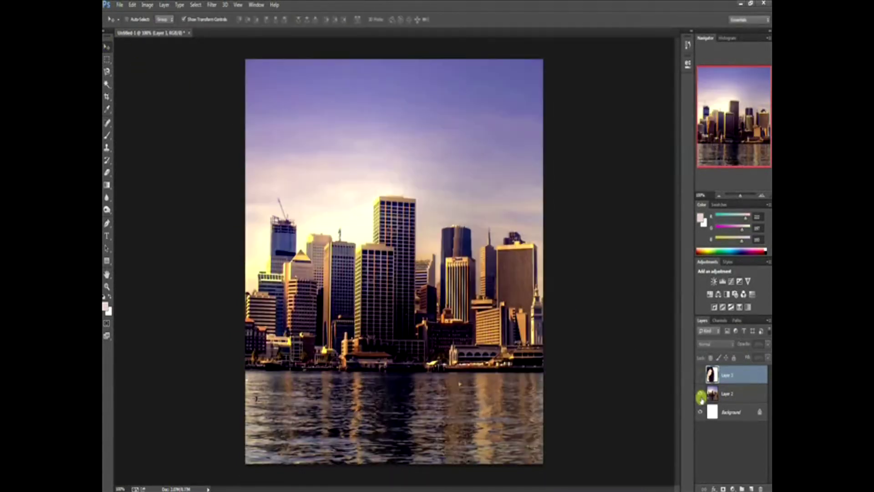
left_click(700, 375)
left_click(700, 374)
left_click(700, 375)
left_click(701, 375)
left_click(701, 374)
left_click(701, 375)
left_click(700, 375)
left_click(700, 375)
Step: Move the skyline layer slightly up and to the right, and show the portrait layer again
left_click(706, 392)
left_click(108, 49)
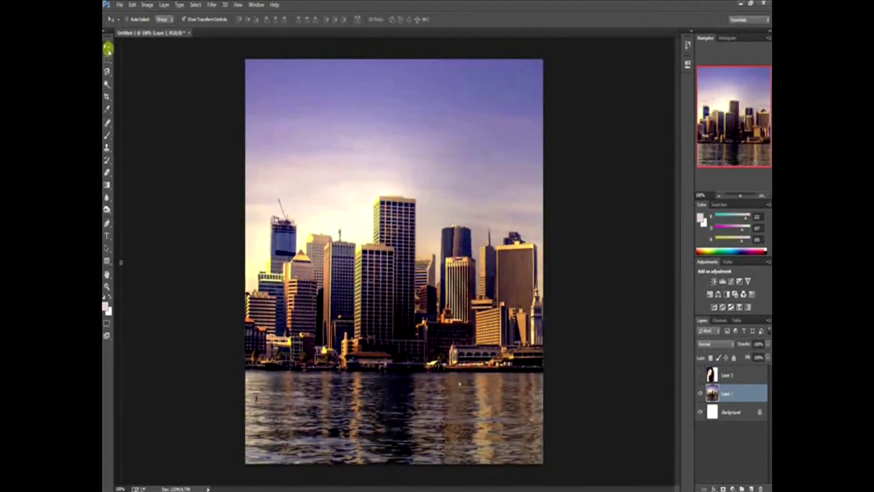
mouse_move(379, 274)
left_mouse_down()
mouse_move(568, 274)
mouse_move(573, 287)
mouse_move(419, 237)
mouse_move(283, 171)
mouse_move(209, 296)
mouse_move(388, 382)
mouse_move(408, 273)
mouse_move(387, 261)
left_mouse_up()
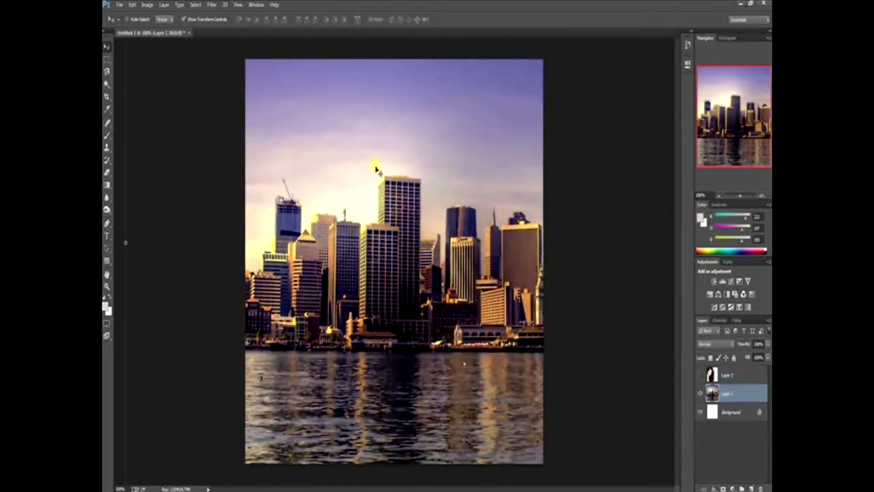
left_click(700, 374)
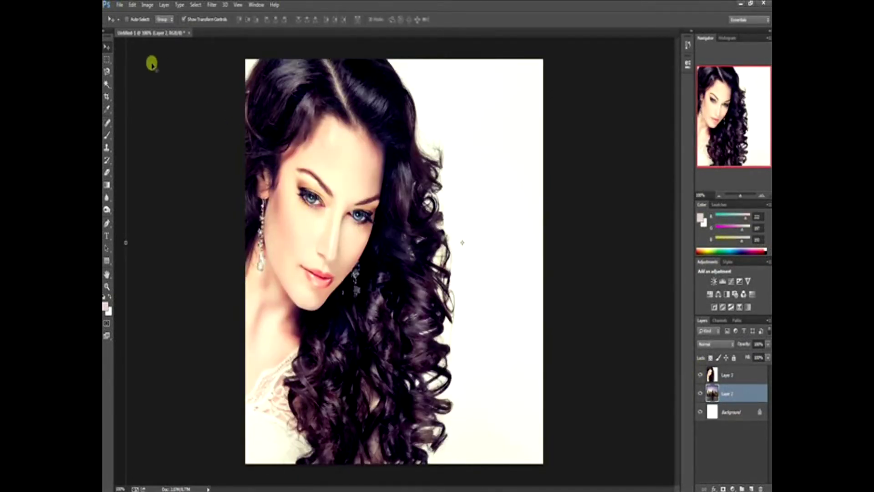
Step: Select the white background beside the woman's hair on the portrait layer with the Magic Wand tool
left_click(107, 84)
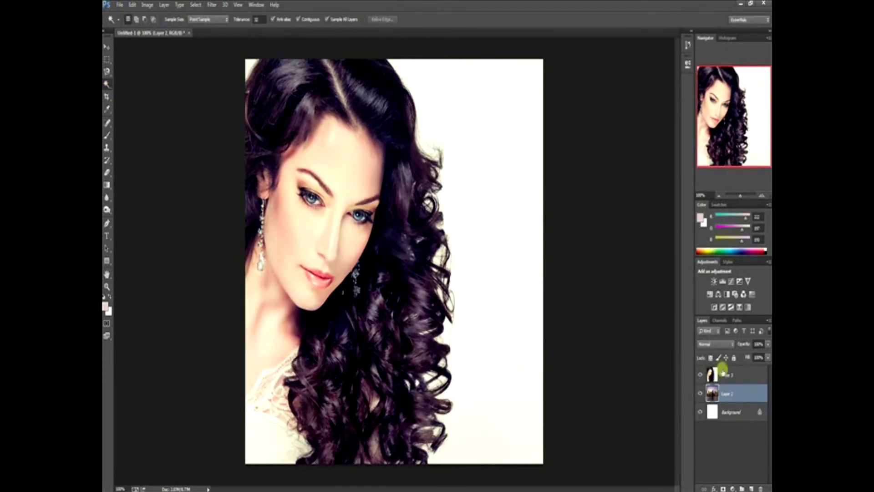
left_click(720, 371)
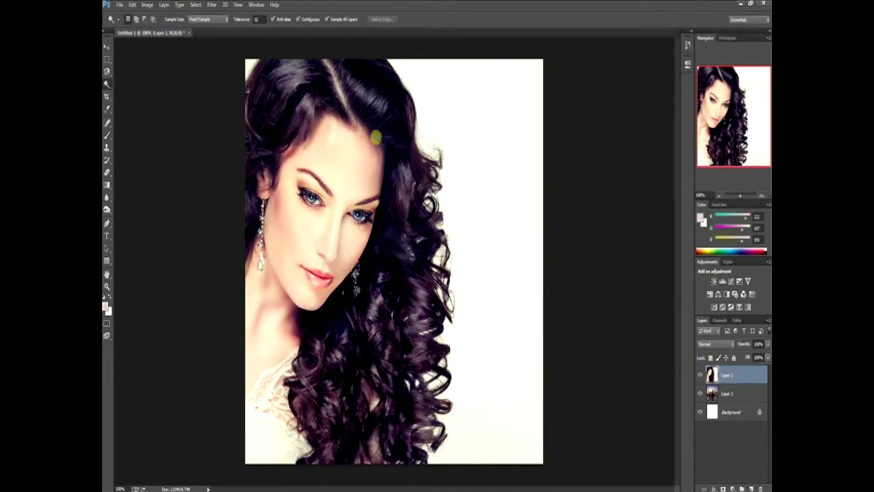
left_click(107, 83)
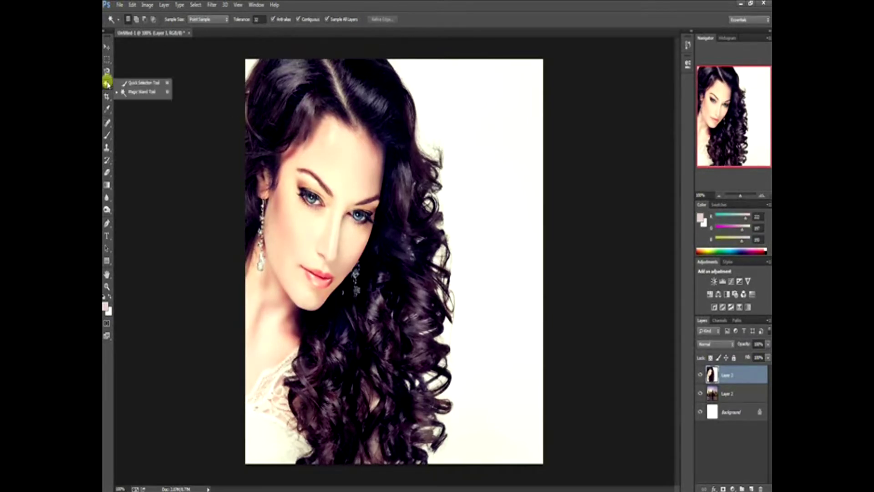
left_click(129, 92)
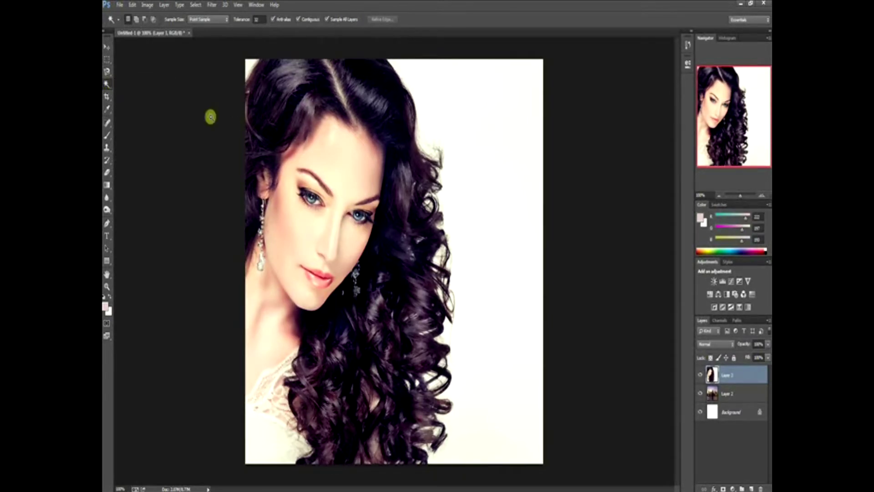
left_click(489, 178)
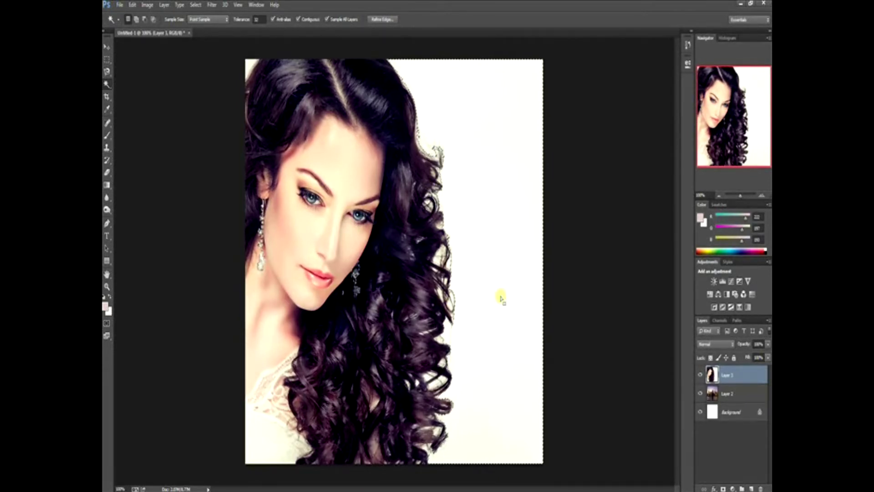
Step: Try deleting the selected white background from the portrait layer, and undo the deletion
key("Delete")
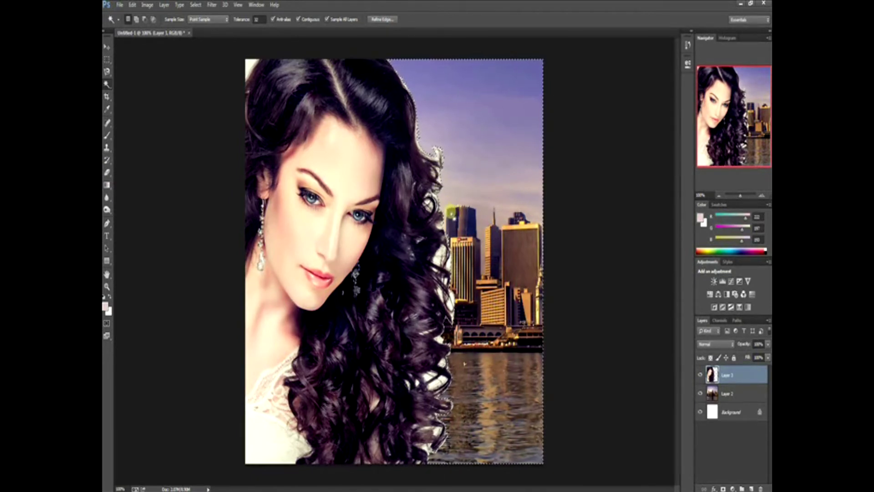
key("Delete")
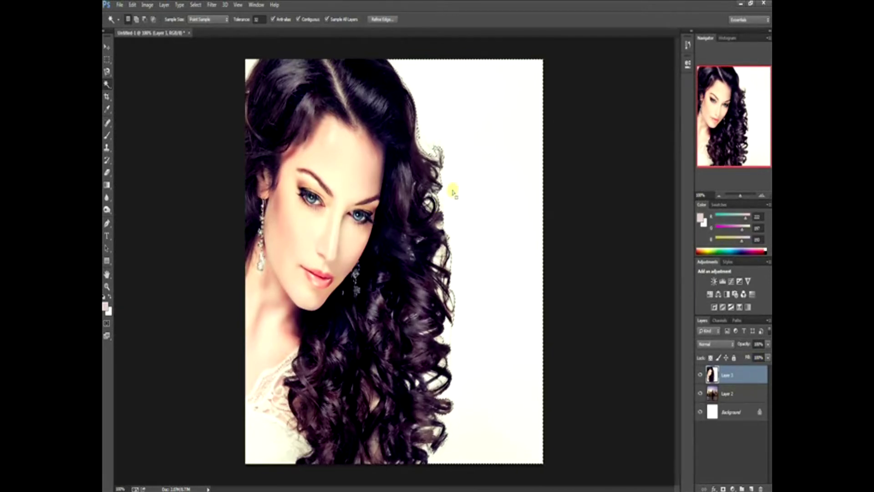
left_click(382, 19)
left_click(627, 376)
left_click(451, 116)
Step: Invert the selection so that it covers the woman instead of the white background
right_click(493, 160)
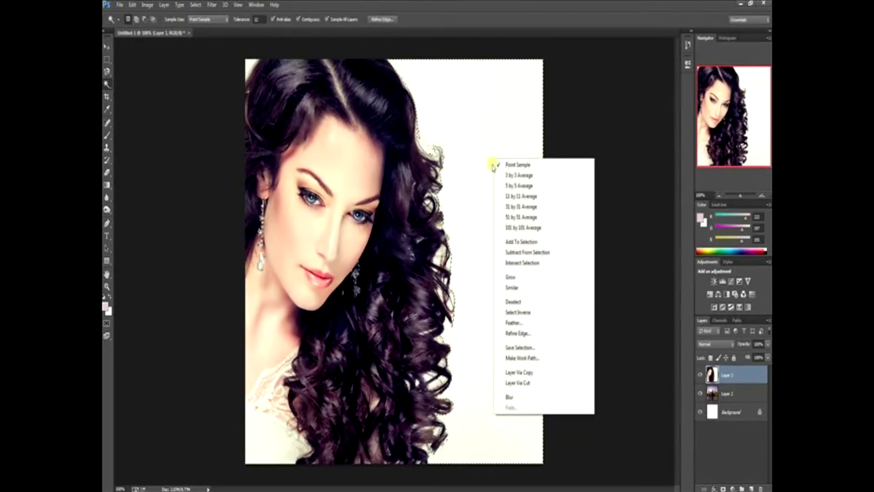
left_click(516, 313)
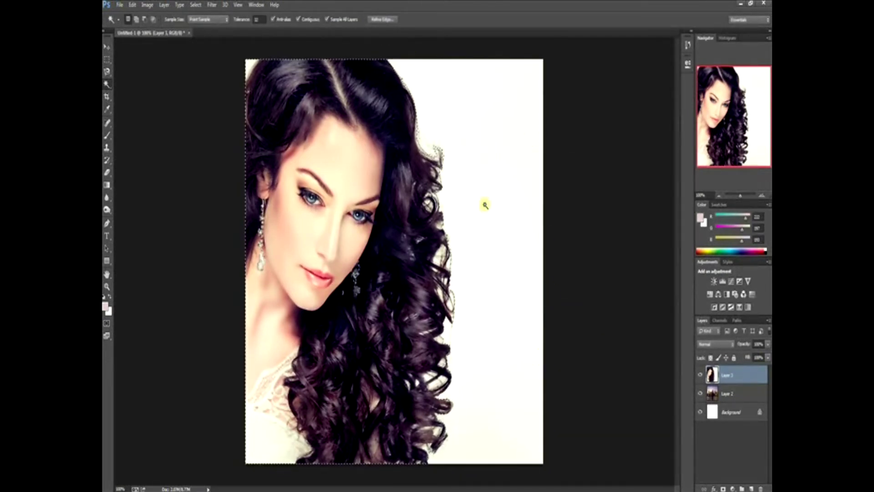
Step: Brush along the curly hair's outer edge in Refine Edge to refine the selection around the strands
left_click(384, 19)
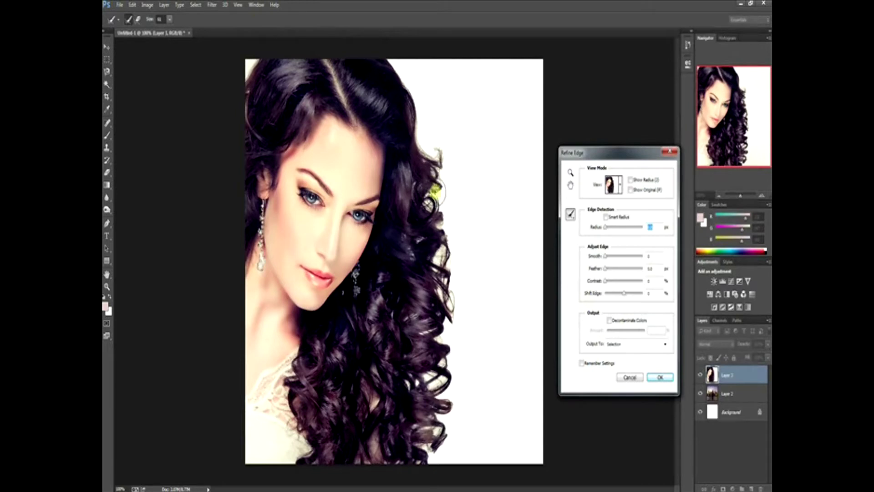
left_click(169, 19)
left_click(169, 20)
left_click(421, 148)
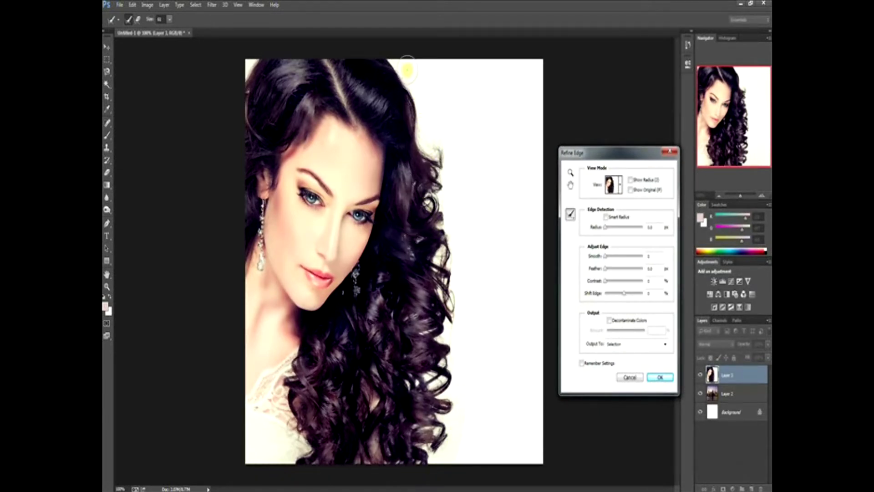
left_click_drag(408, 70, 407, 76)
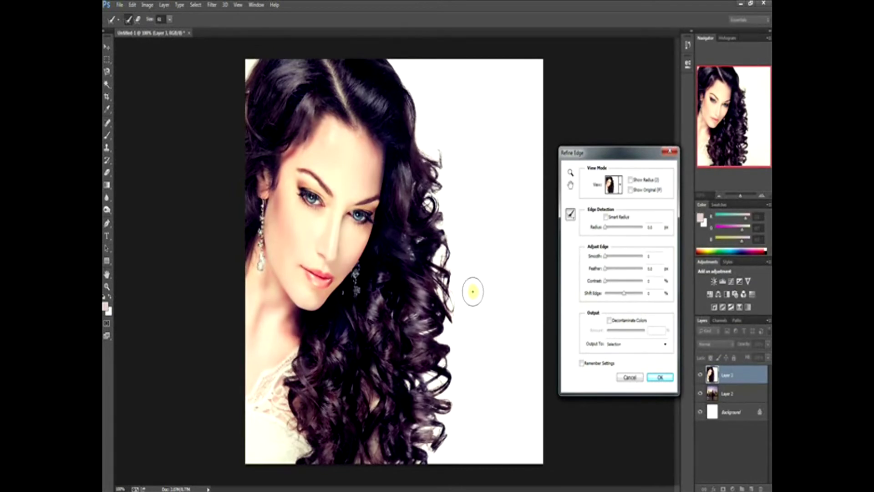
left_click_drag(443, 254, 431, 174)
mouse_move(430, 171)
left_mouse_down()
mouse_move(431, 209)
mouse_move(423, 177)
mouse_move(443, 274)
mouse_move(441, 348)
mouse_move(452, 290)
mouse_move(448, 296)
mouse_move(462, 274)
mouse_move(453, 236)
mouse_move(441, 250)
left_mouse_up()
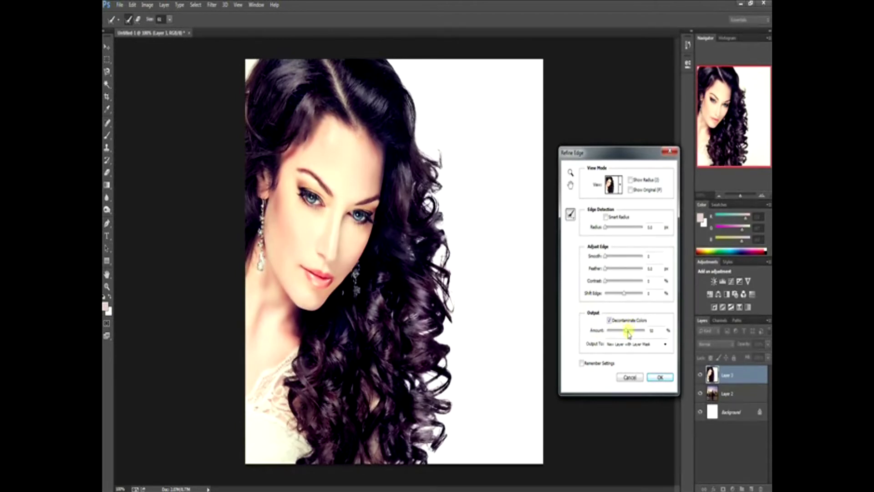
Step: Try outputting the refined selection to a new layer with layer mask at the minimum Decontaminate Colors amount, and undo the output
left_click_drag(645, 335, 649, 335)
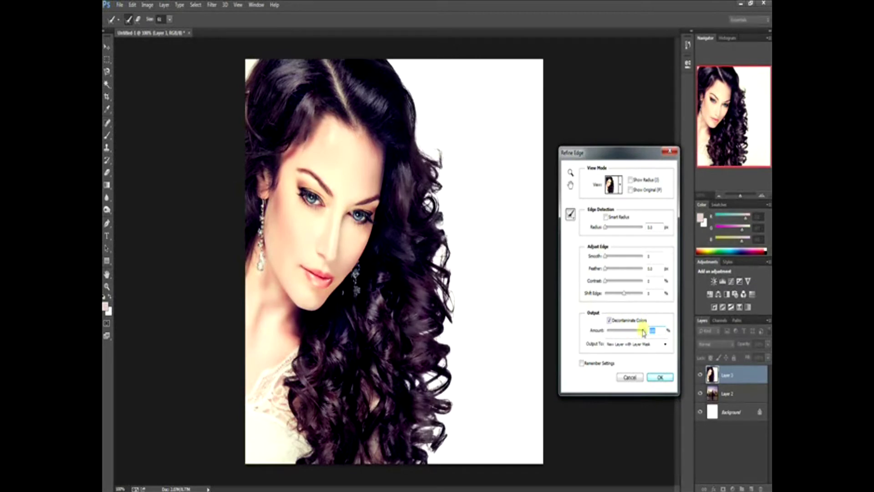
left_click_drag(642, 332, 575, 326)
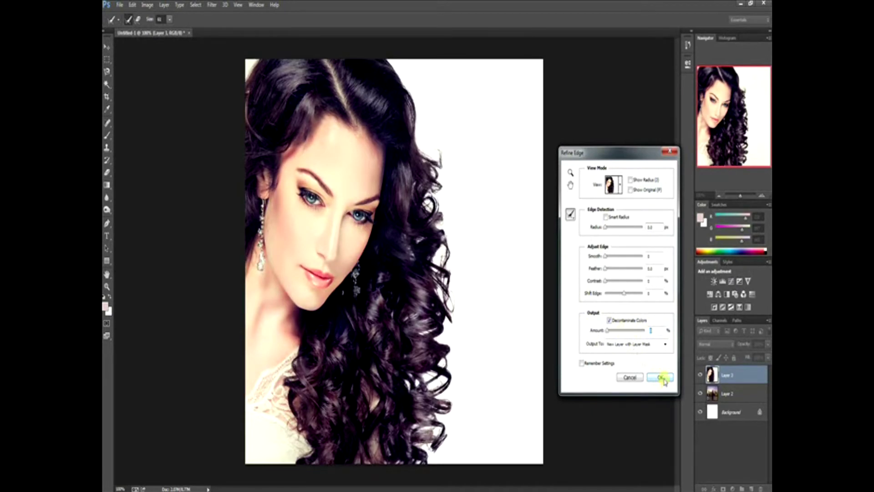
left_click(660, 377)
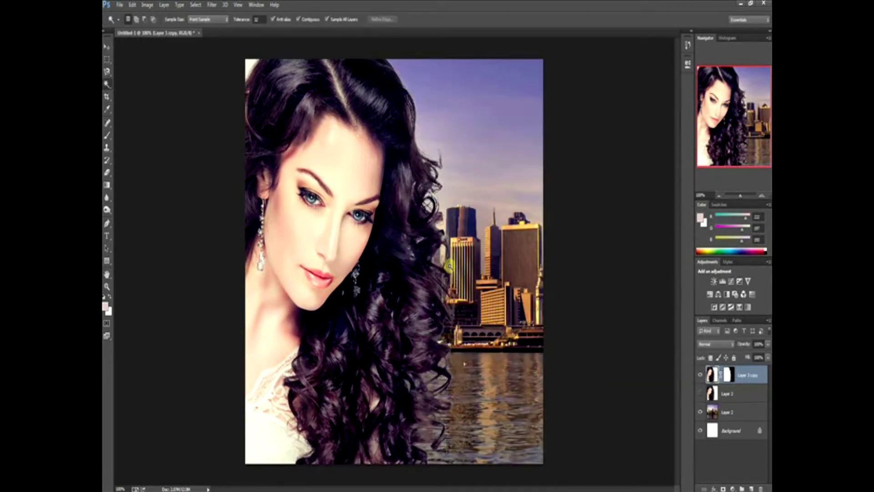
key("ctrl+z")
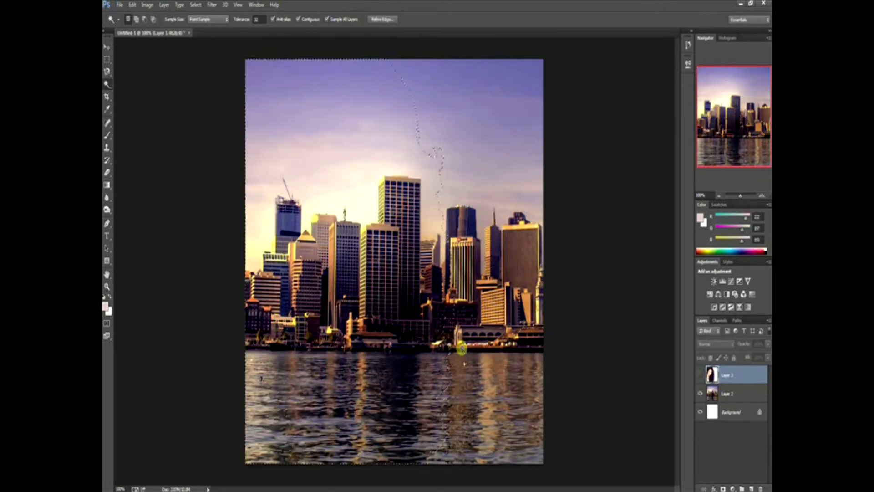
Step: Show the portrait layer again and refine the selection along the hair's outer edge in Refine Edge
left_click(700, 375)
left_click(371, 19)
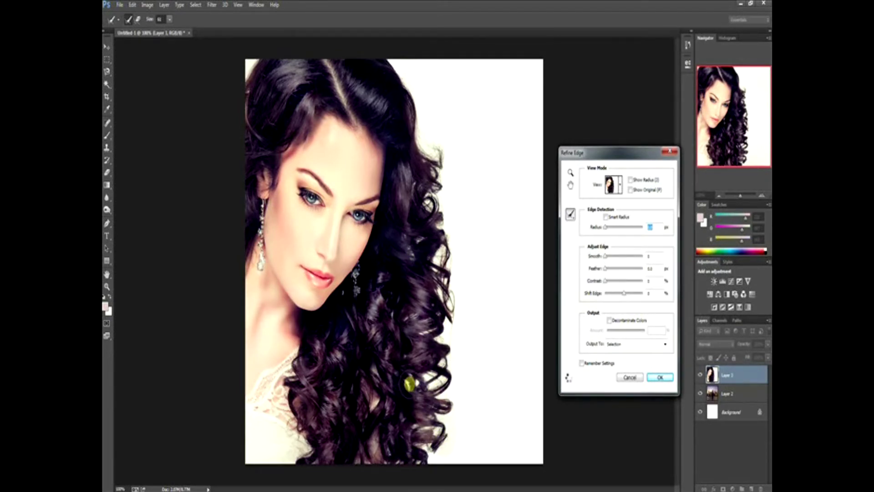
mouse_move(414, 243)
left_mouse_down()
mouse_move(415, 203)
mouse_move(427, 130)
mouse_move(413, 65)
left_mouse_up()
Step: Enable Decontaminate Colors at the maximum amount and output the selection to a new layer with layer mask
left_click(610, 321)
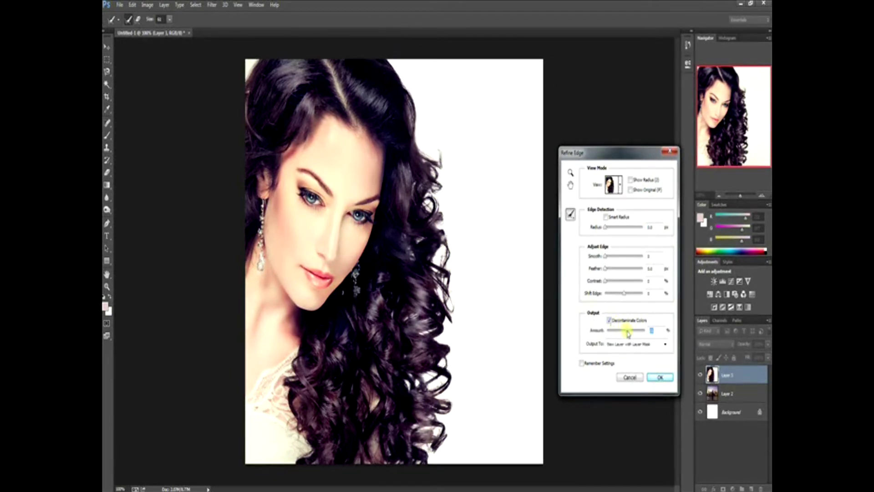
left_click_drag(627, 332, 645, 330)
left_click(660, 378)
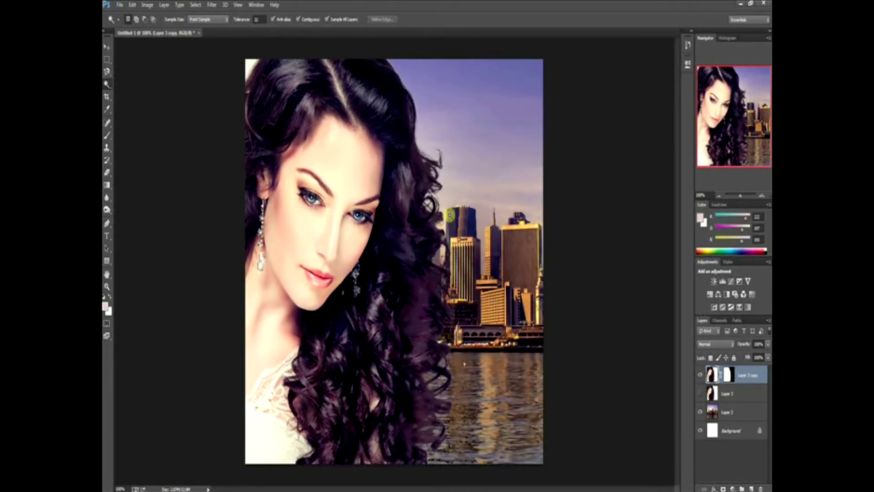
Step: Try erasing along the hair's outer edge on the masked portrait layer, and undo the eraser stroke
left_click(109, 173)
mouse_move(411, 88)
left_mouse_down()
mouse_move(418, 135)
mouse_move(445, 159)
mouse_move(439, 195)
mouse_move(454, 322)
left_mouse_up()
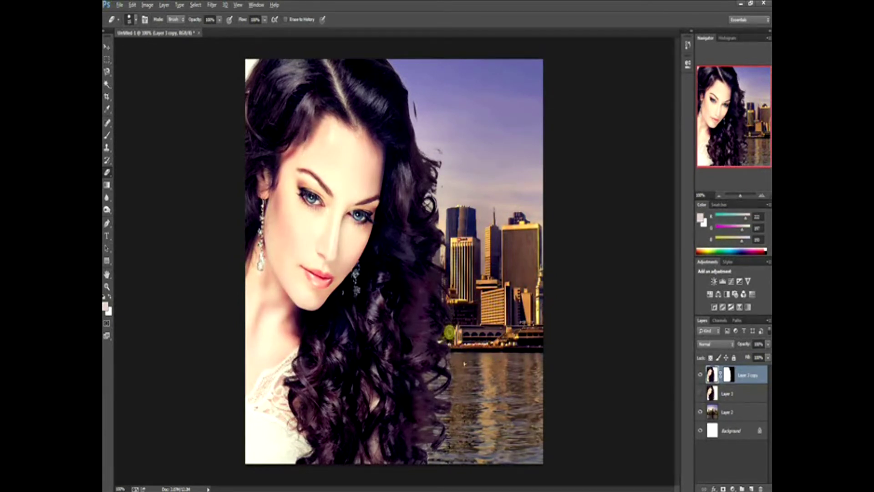
key("ctrl+z")
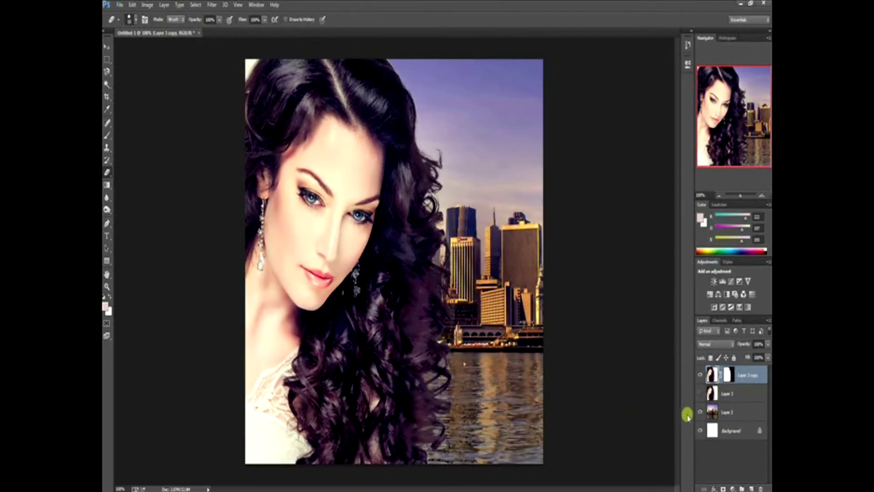
Step: Reposition the city skyline on Layer 2 so that its taller buildings fill the space beside the woman's hair
left_click(728, 412)
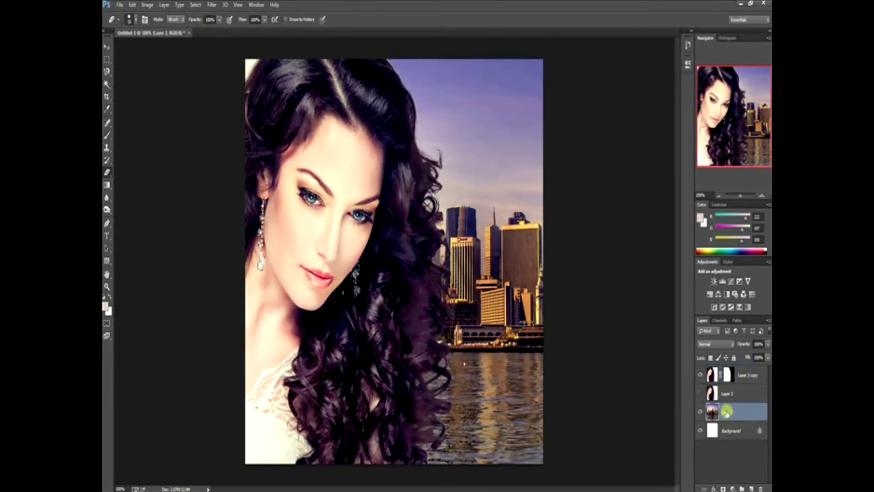
left_click(107, 47)
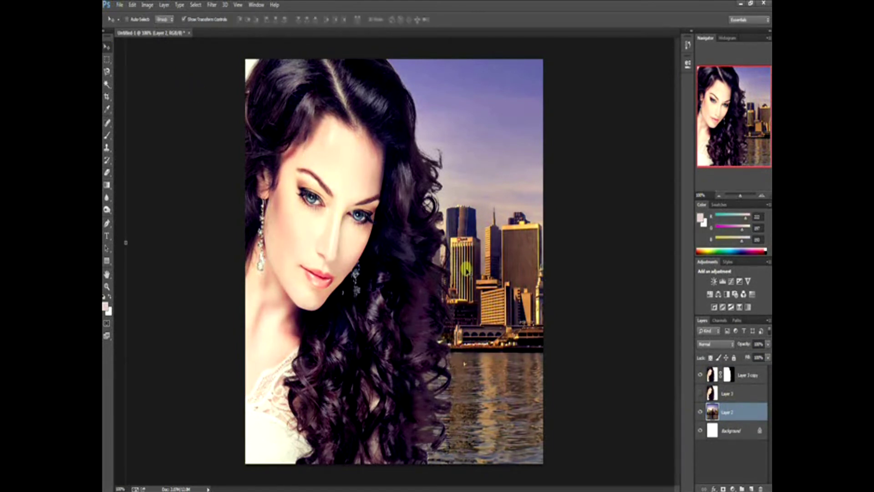
mouse_move(471, 270)
left_mouse_down()
mouse_move(530, 259)
mouse_move(548, 193)
mouse_move(558, 224)
mouse_move(537, 239)
mouse_move(574, 287)
mouse_move(672, 301)
mouse_move(456, 296)
mouse_move(479, 295)
mouse_move(479, 306)
left_mouse_up()
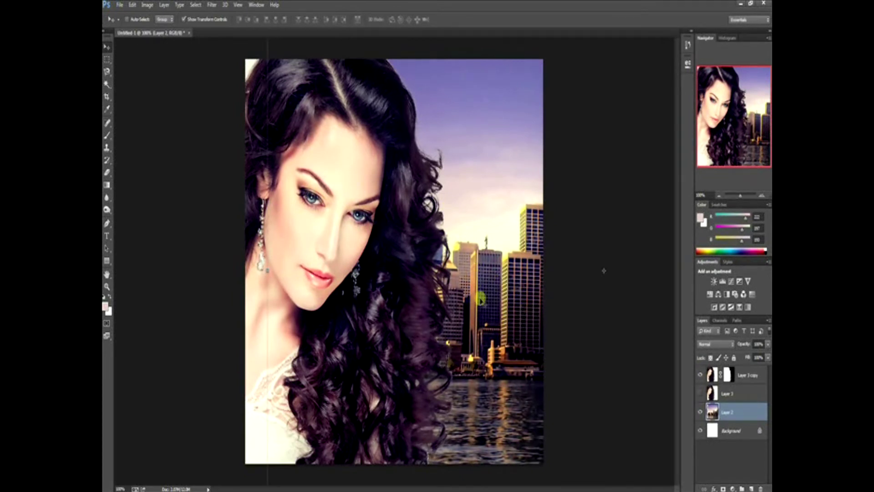
left_click(108, 59)
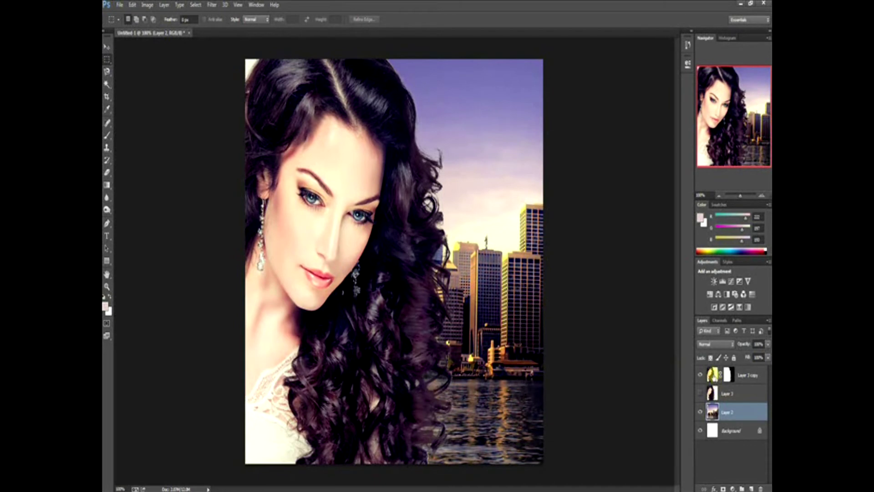
Step: Select the pale corner behind the hair on the masked portrait layer with the Magic Wand, and invert the selection
left_click(713, 374)
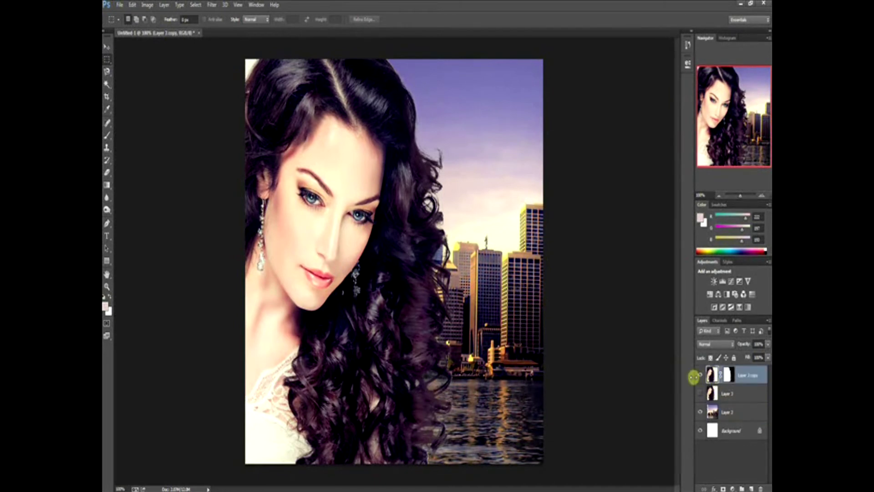
left_click(108, 83)
left_click(250, 64)
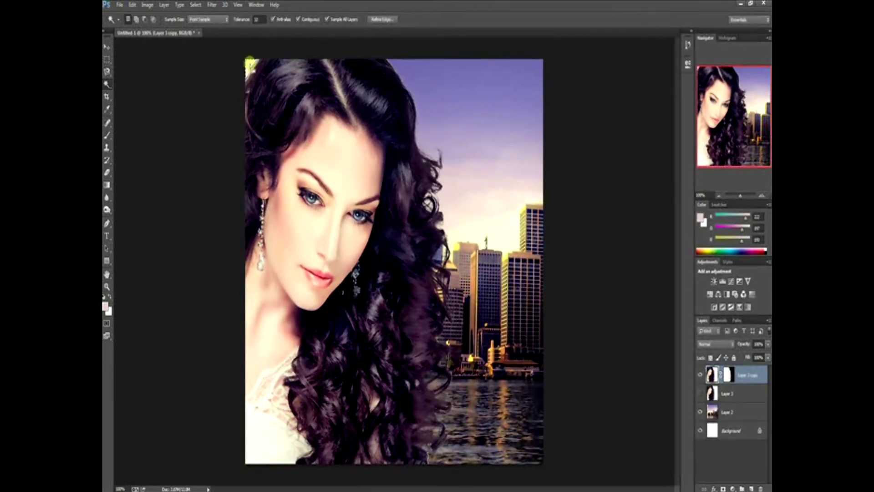
right_click(249, 67)
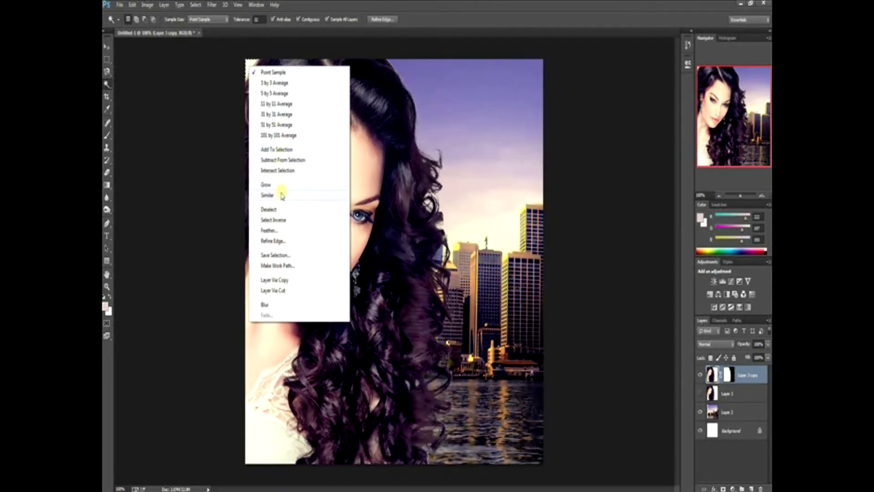
left_click(278, 221)
Step: Refine the selection edge along the hair at the pale corner and output it with Decontaminate Colors to a new layer with layer mask
left_click(375, 20)
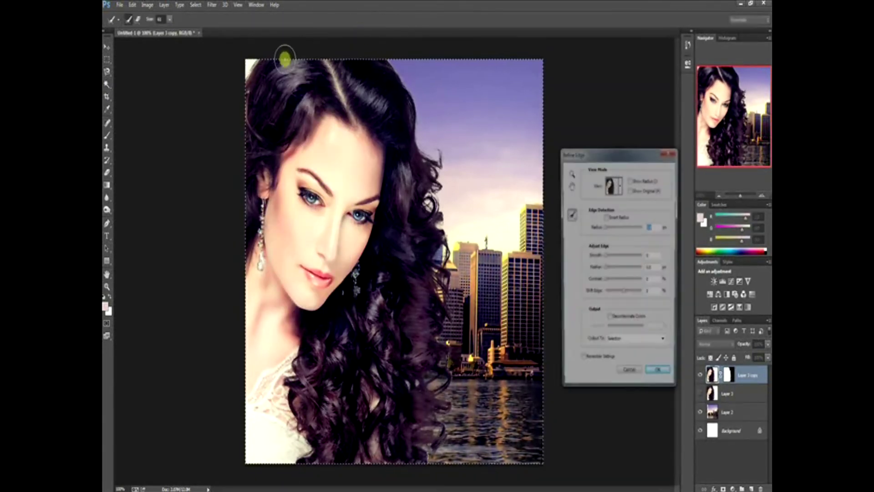
left_click_drag(261, 57, 242, 88)
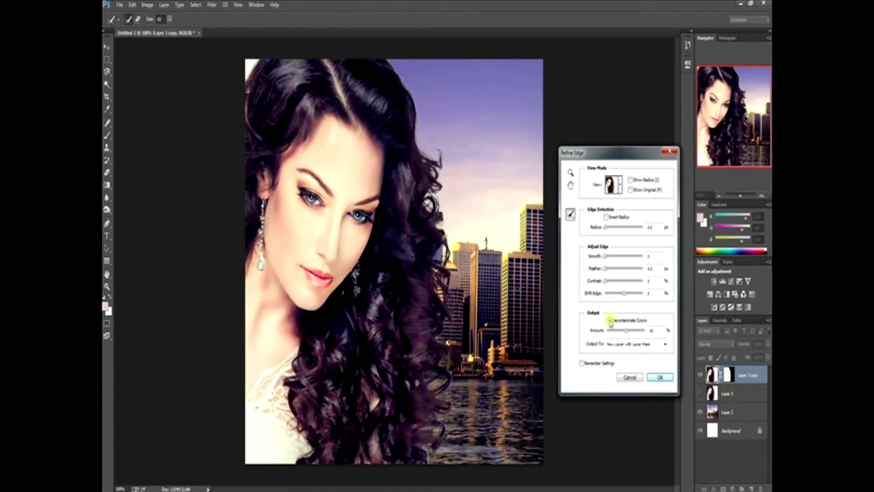
left_click(659, 377)
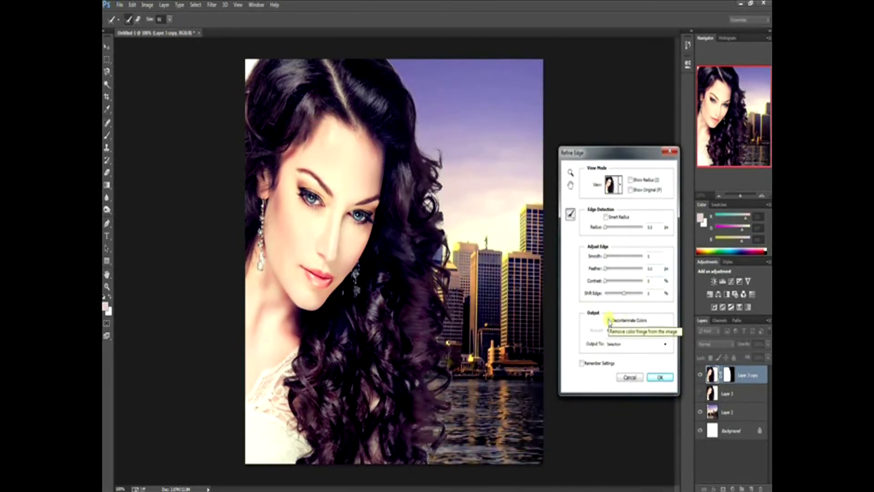
Step: Try outputting the selection to a new layer with layer mask with Decontaminate Colors off, and undo the output
left_click(609, 320)
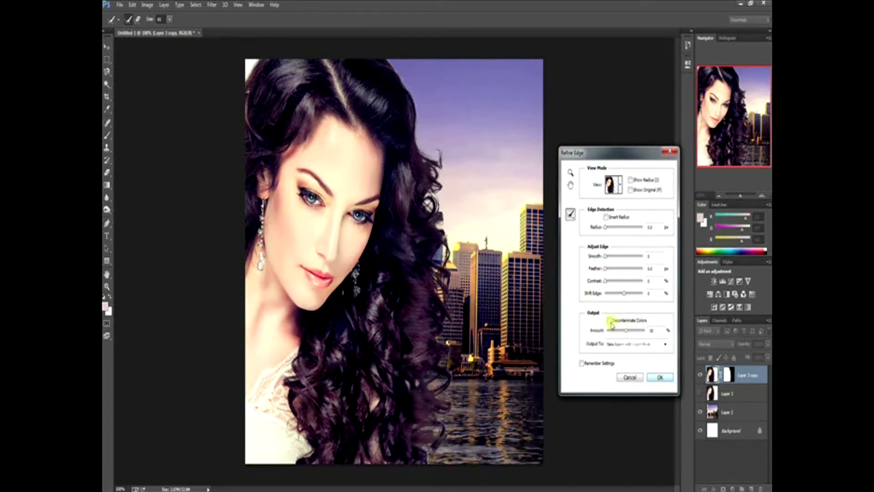
left_click(626, 345)
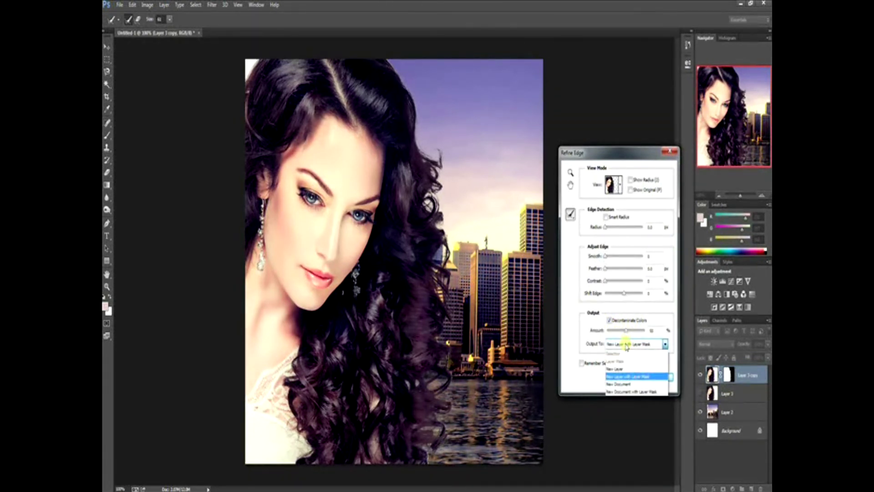
left_click(626, 346)
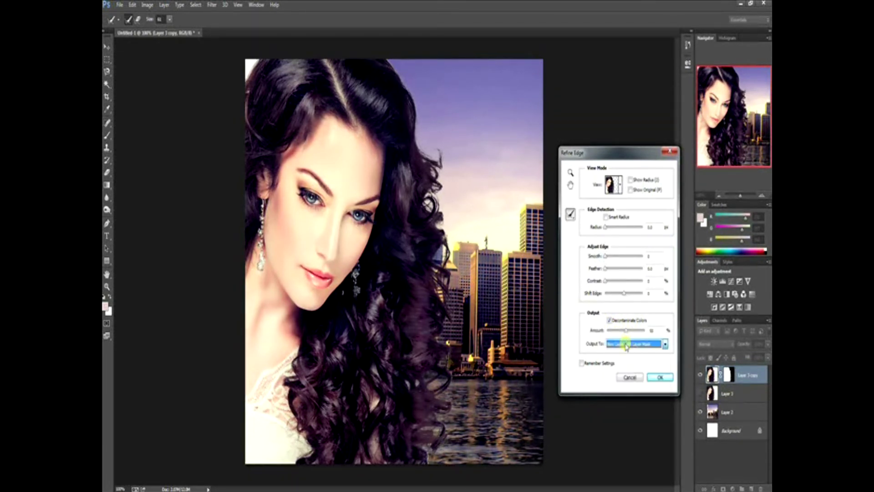
left_click(610, 321)
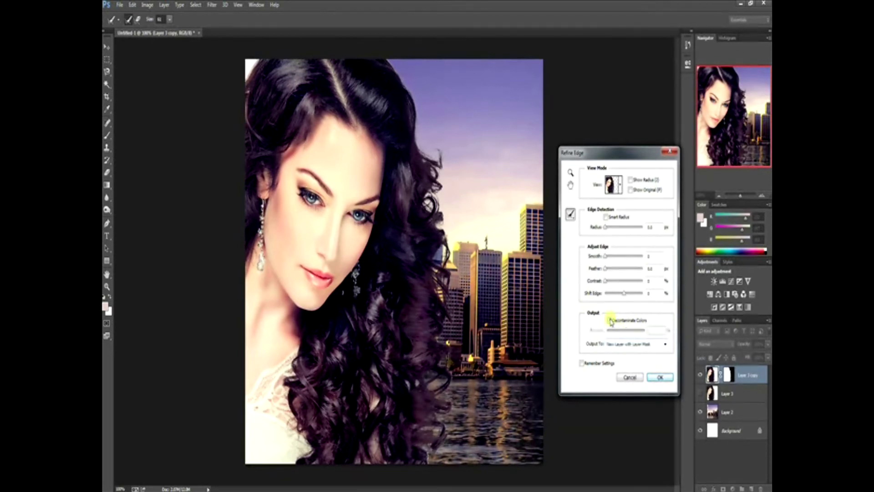
left_click(662, 378)
key("ctrl+z")
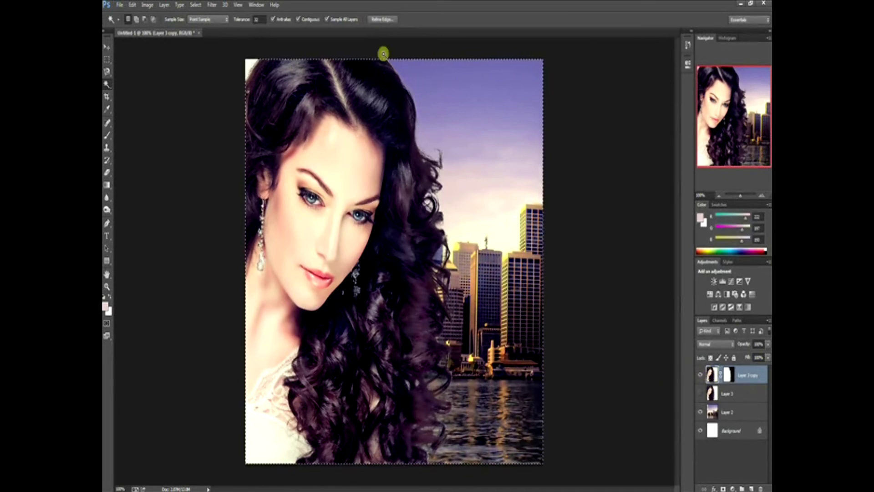
Step: Apply Refine Edge to the portrait selection with the output set to Selection
left_click(383, 20)
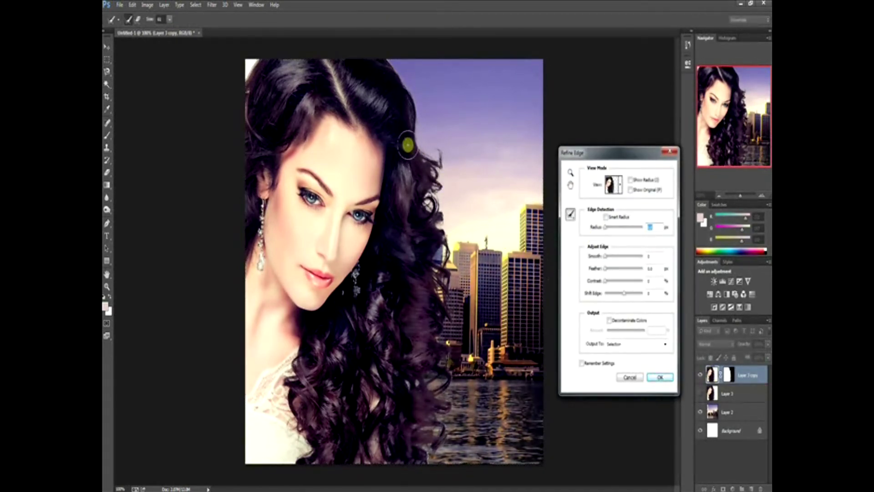
left_click(631, 342)
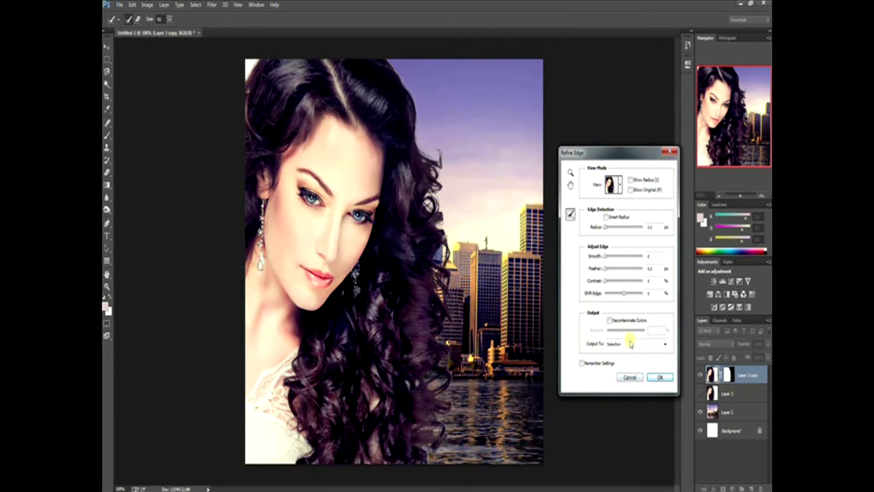
left_click(660, 378)
Step: Invert the selection back to the pale corner behind the hair, and deselect it
right_click(276, 109)
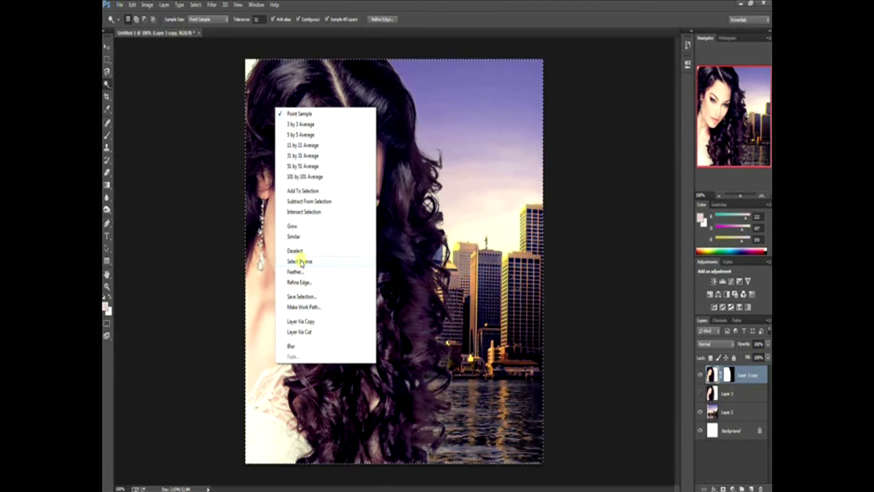
left_click(300, 262)
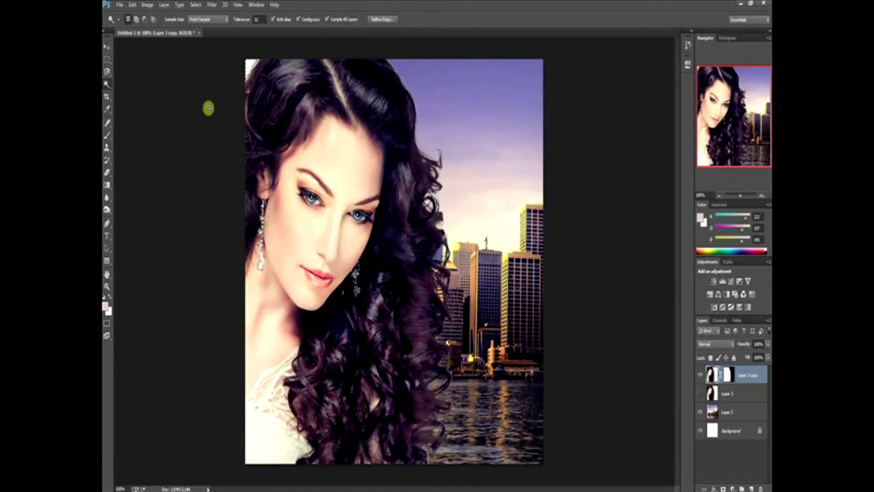
left_click(107, 59)
left_click(230, 133)
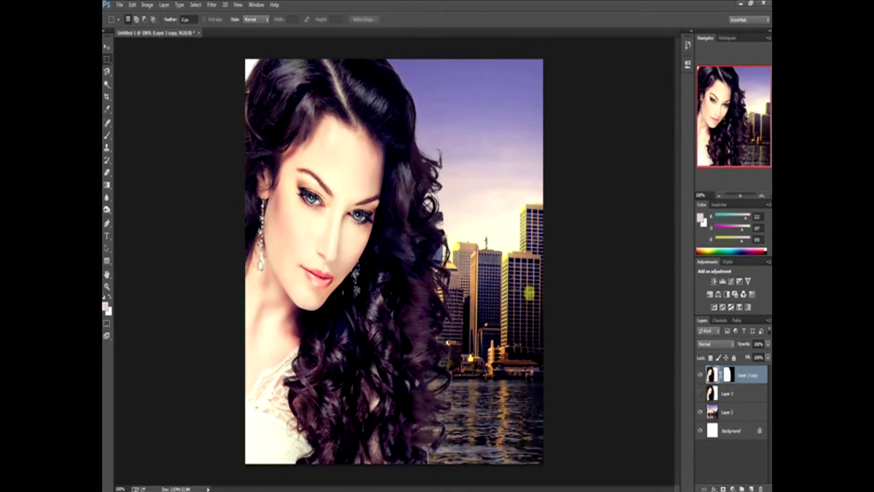
Step: Paint the pale corner behind the hair on the city layer with the sampled violet sky colour, using an enlarged soft brush
left_click(721, 413)
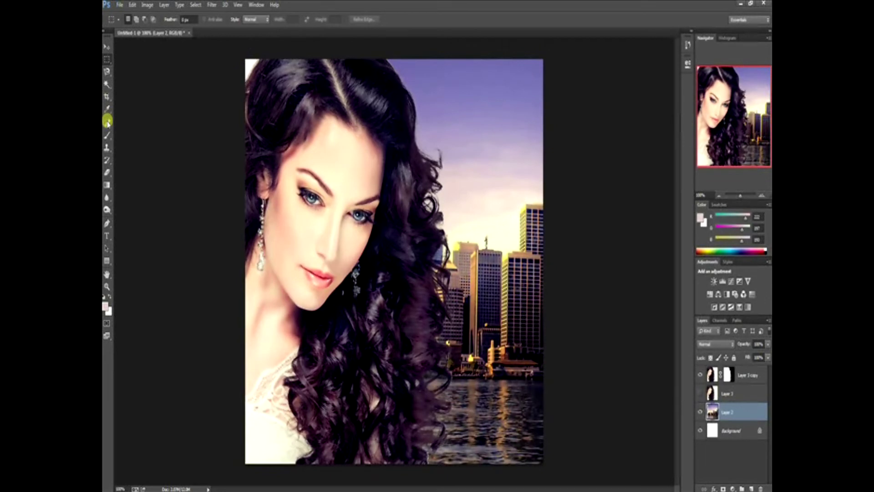
left_click(108, 135)
left_click(107, 109)
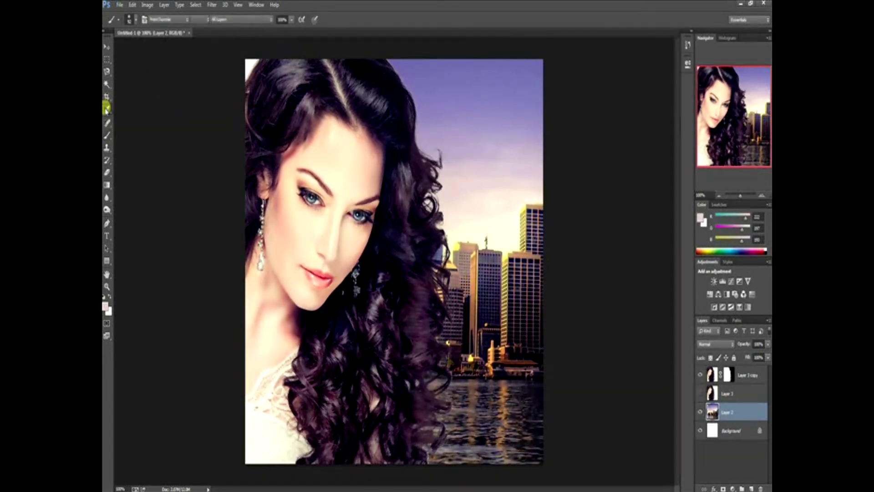
left_click(473, 94)
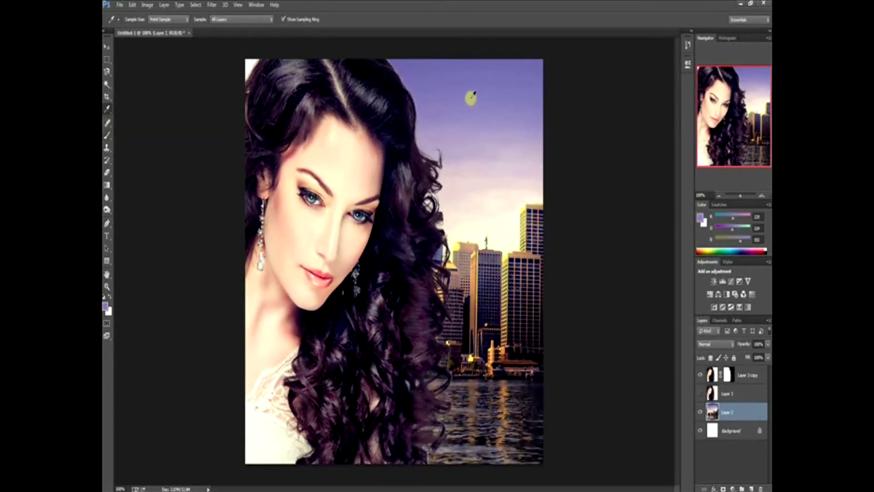
key("b")
right_click(412, 192)
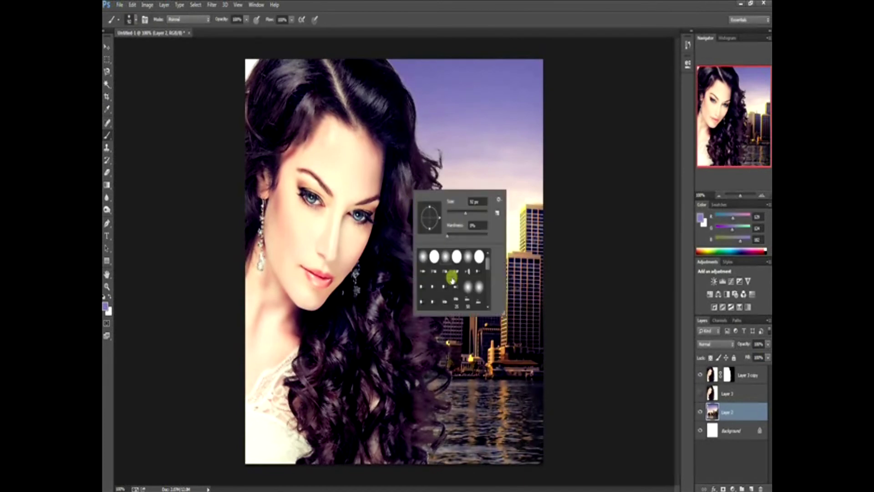
left_click(465, 213)
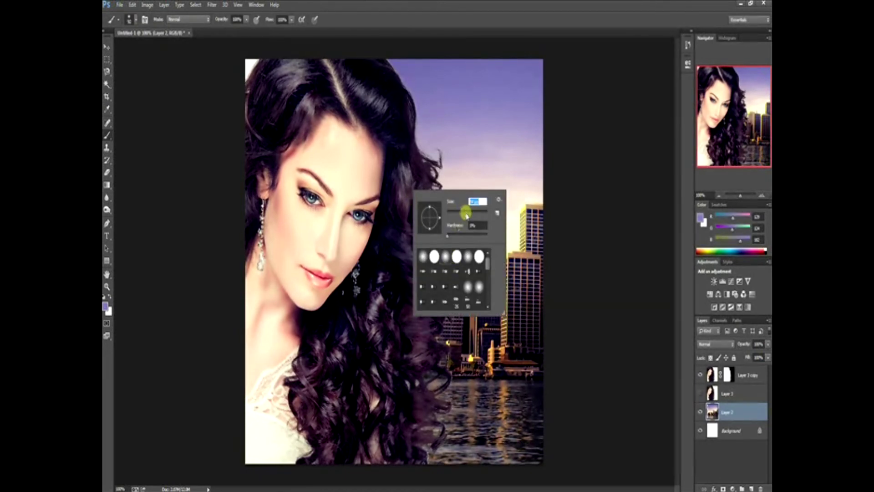
left_click(265, 83)
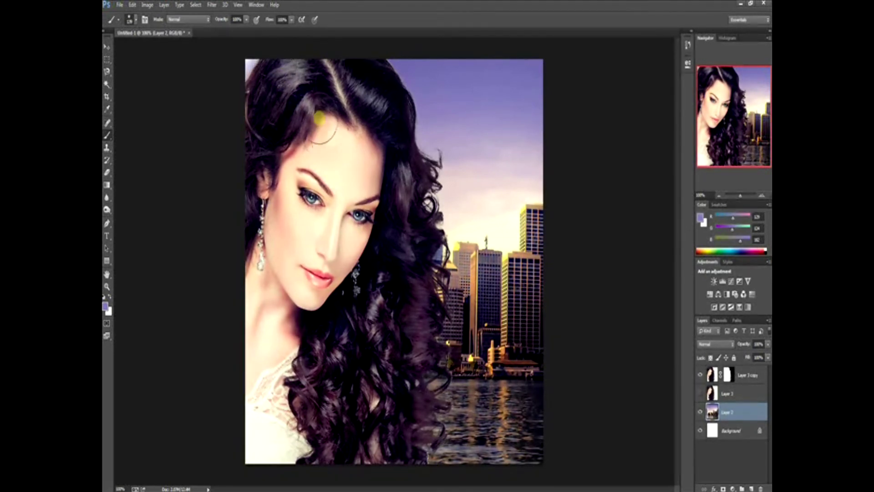
left_click(242, 59)
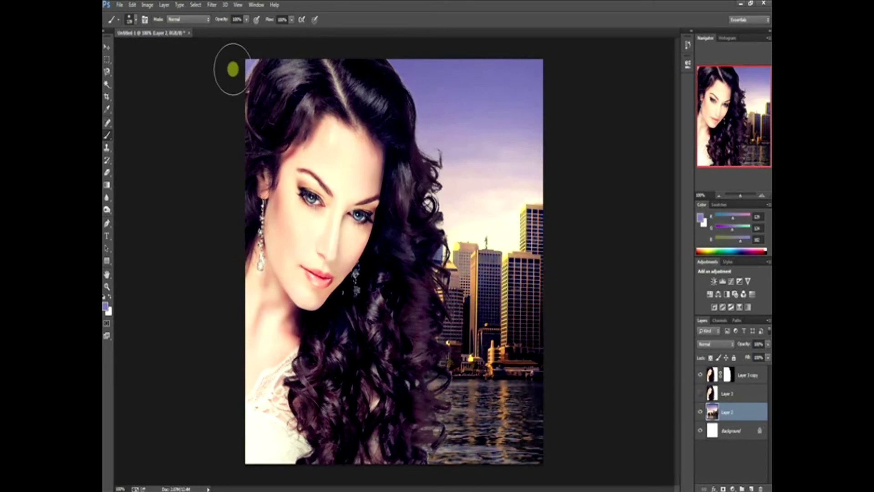
Step: Sample the pale sky colour above the skyline and brush it down the image edge beside the hair on the city layer
left_click(107, 108)
left_click(498, 218)
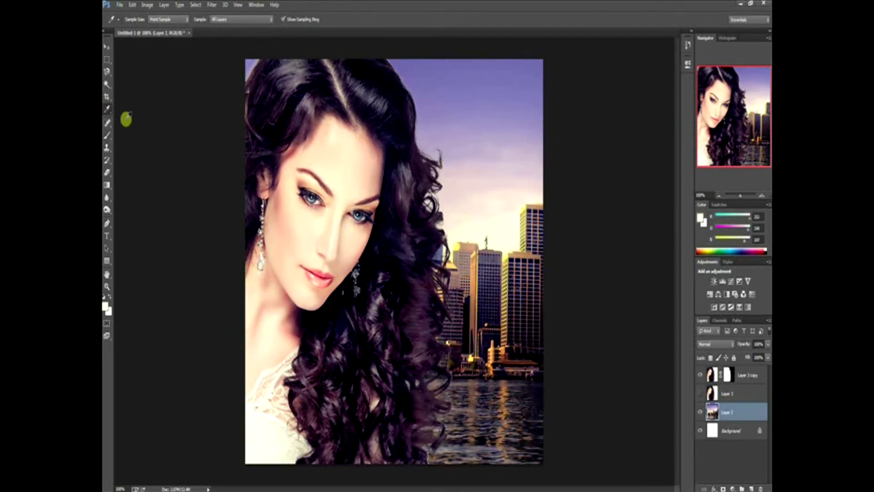
left_click(107, 135)
mouse_move(273, 84)
left_mouse_down()
mouse_move(263, 80)
mouse_move(239, 186)
mouse_move(254, 171)
mouse_move(265, 88)
mouse_move(253, 75)
mouse_move(256, 123)
mouse_move(275, 181)
left_mouse_up()
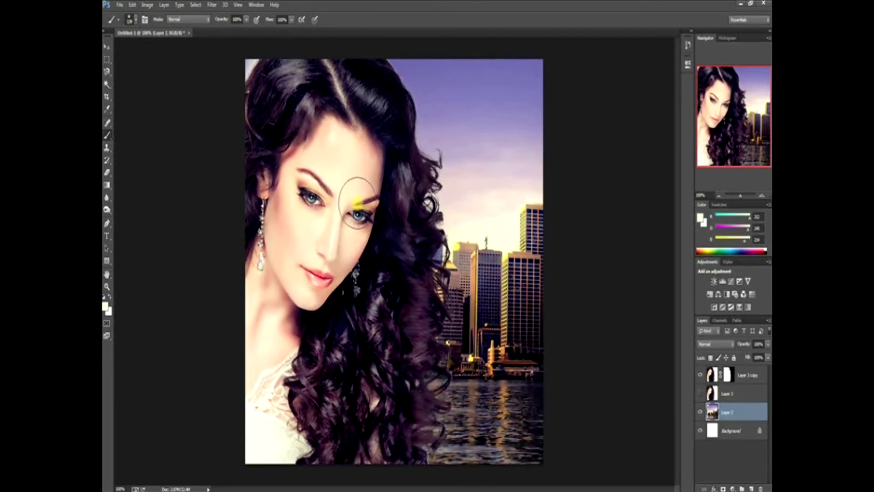
Step: Try different Brightness/Contrast values on the masked portrait layer, cancel the adjustment and reselect the city layer
left_click(713, 392)
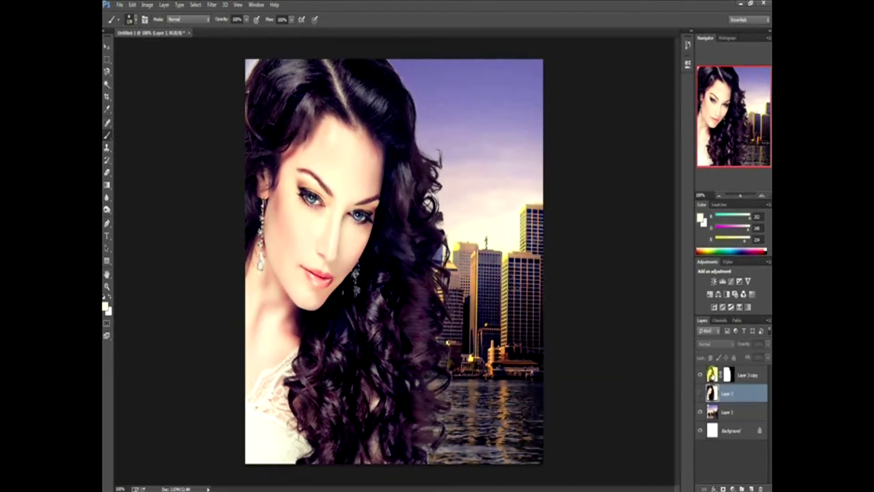
left_click(147, 4)
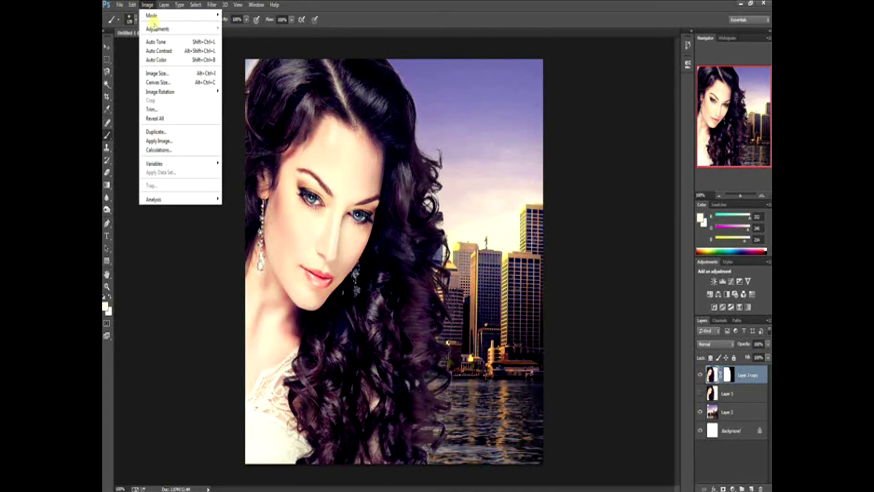
mouse_move(157, 29)
left_click(246, 27)
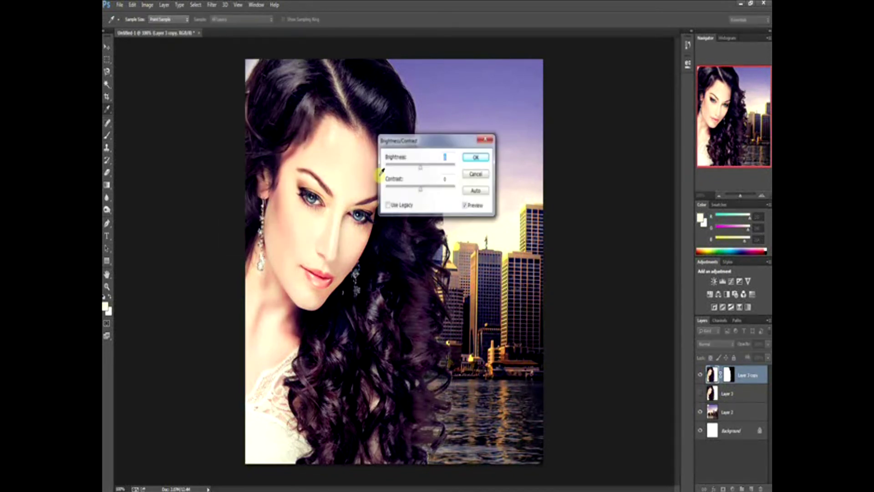
left_click_drag(432, 140, 596, 215)
key("Tab")
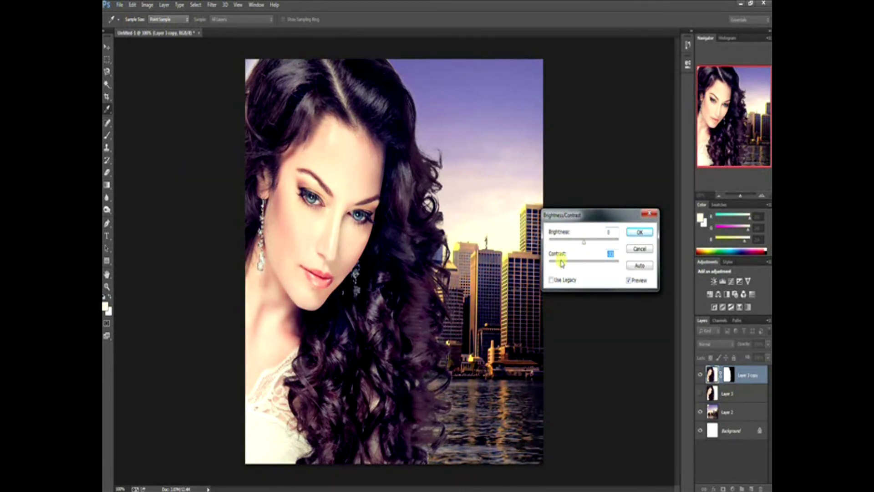
left_click_drag(562, 263, 590, 264)
mouse_move(584, 242)
left_mouse_down()
mouse_move(564, 242)
mouse_move(608, 243)
mouse_move(559, 243)
mouse_move(606, 243)
mouse_move(582, 243)
left_mouse_up()
left_click(640, 249)
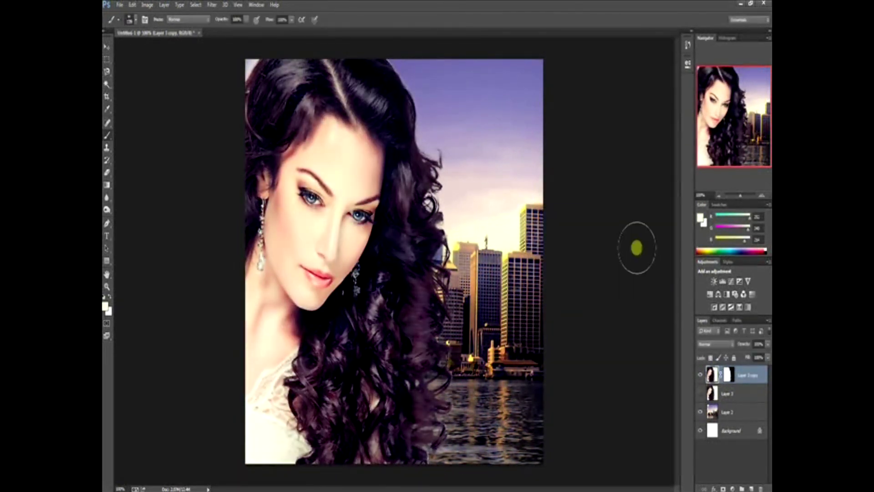
left_click(727, 412)
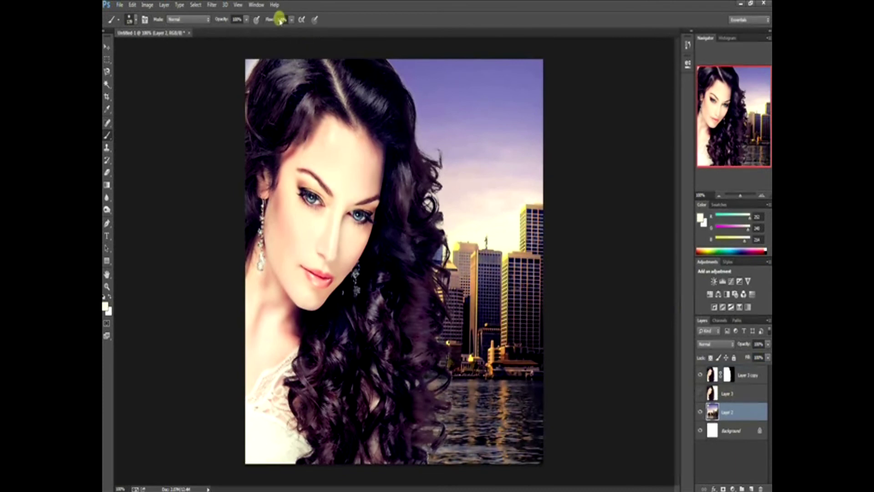
Step: Fine-tune the brightness of the city layer with Brightness/Contrast and apply the adjustment, leaving contrast at 0
left_click(146, 5)
mouse_move(186, 26)
left_click(230, 25)
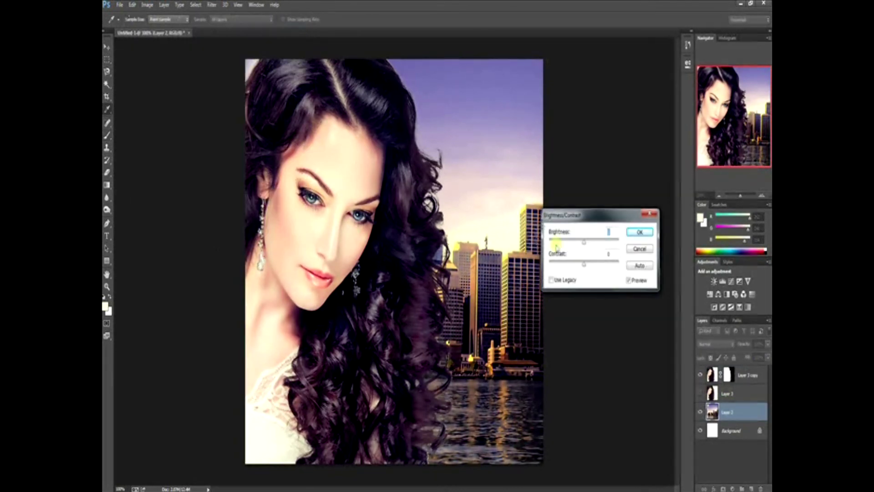
mouse_move(585, 244)
left_mouse_down()
mouse_move(565, 242)
mouse_move(618, 242)
mouse_move(577, 240)
mouse_move(585, 242)
left_mouse_up()
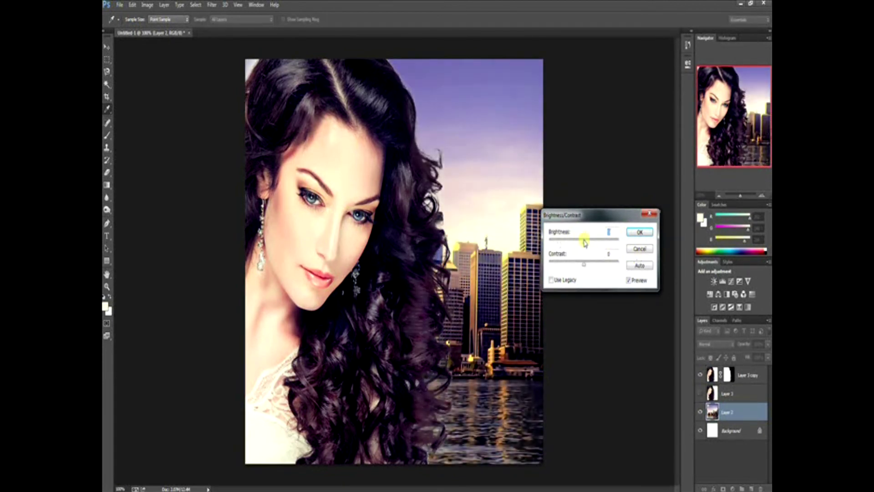
left_click(639, 233)
Step: Try Color Balance shifts toward red and yellow on the city layer's midtones, cancel the adjustment and return to the Brush tool
left_click(147, 5)
mouse_move(176, 33)
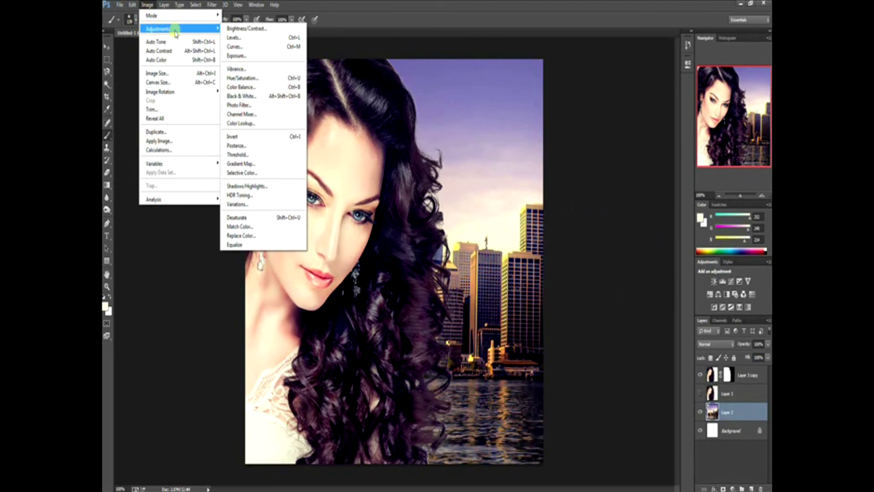
left_click(247, 88)
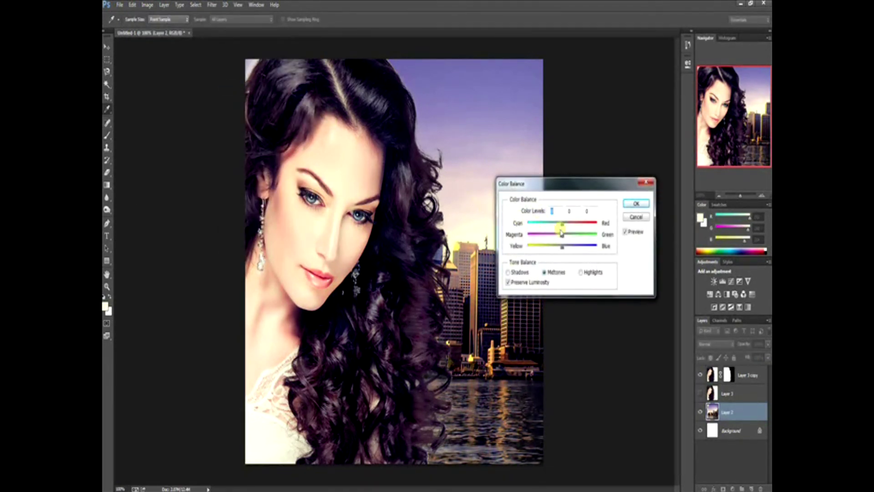
mouse_move(564, 225)
left_mouse_down()
mouse_move(607, 227)
mouse_move(537, 224)
mouse_move(565, 227)
left_mouse_up()
left_click_drag(564, 225, 563, 225)
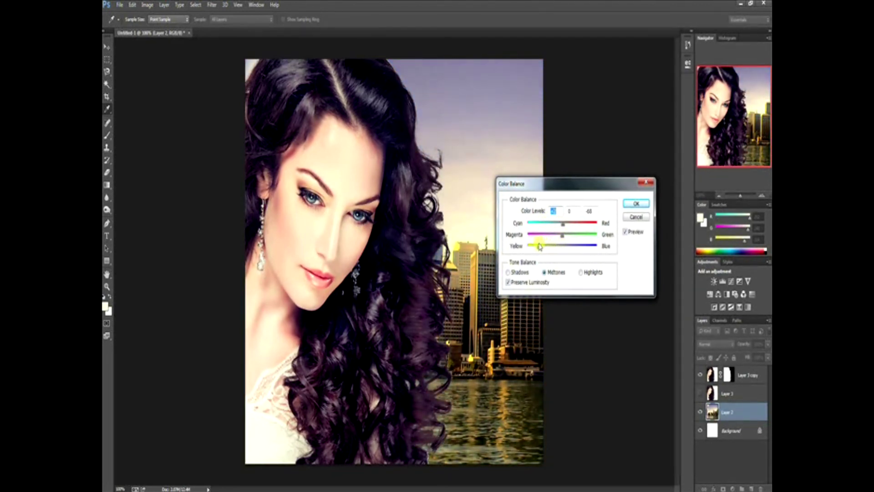
left_click_drag(535, 246, 558, 249)
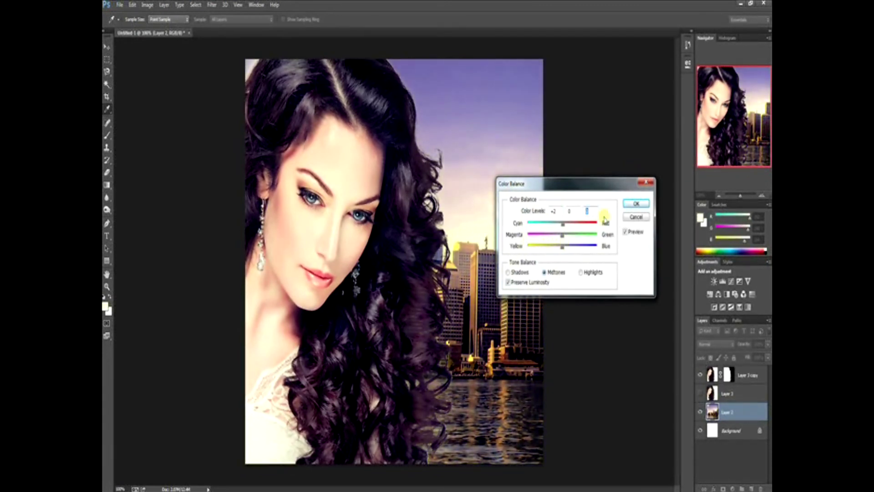
left_click(637, 218)
key("b")
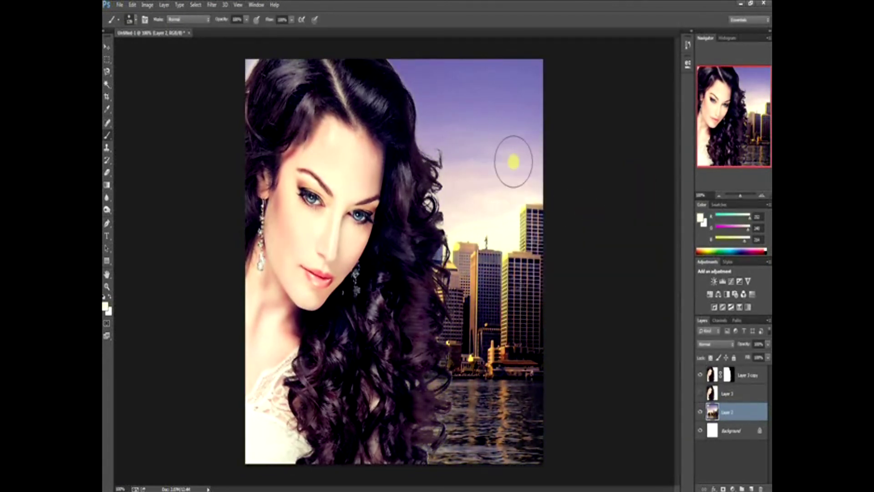